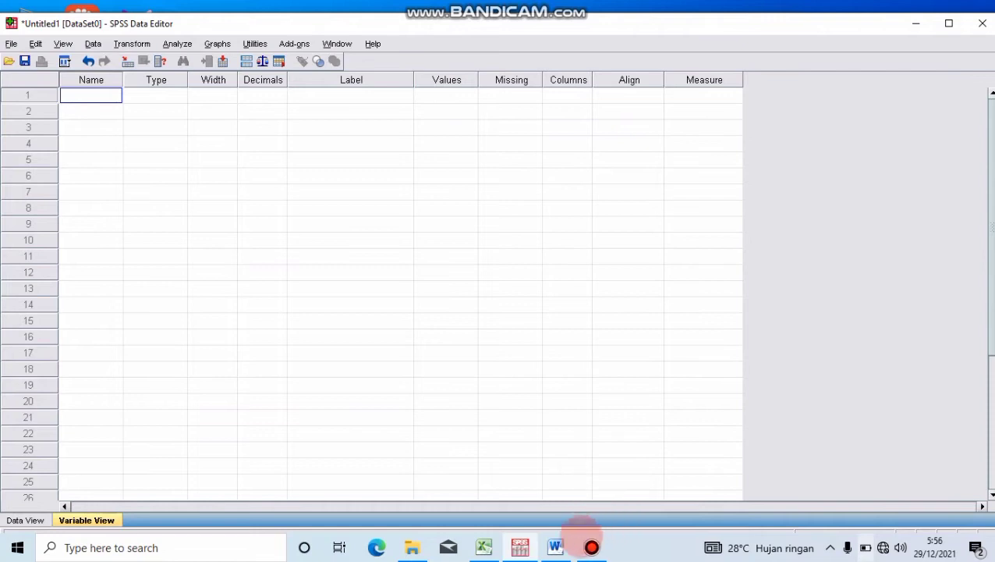
Step: Define three variables named y, x1 and x2 in the first three rows of the variable list
mouse_move(556, 545)
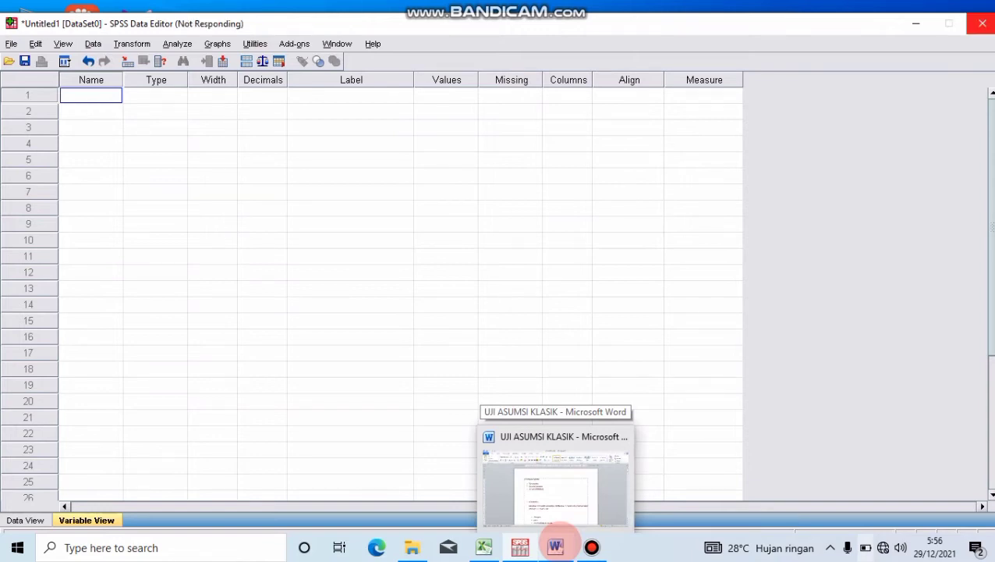
mouse_move(520, 545)
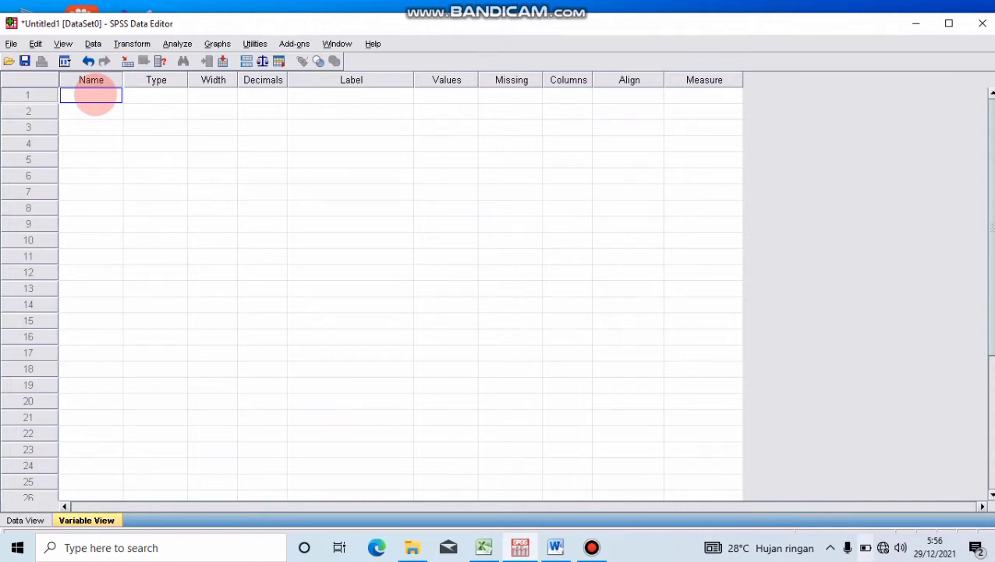
text(y)
key(Return)
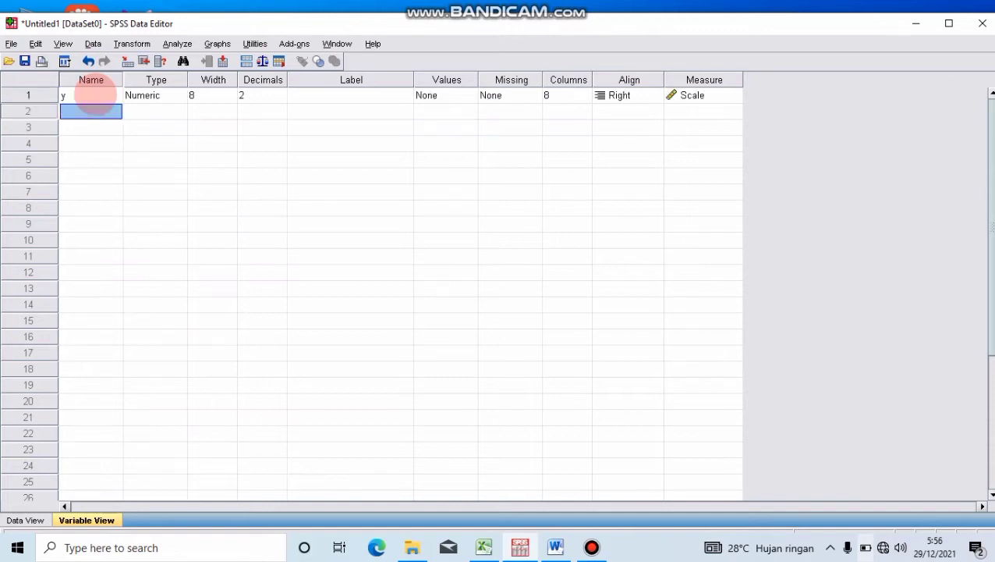
text(x1)
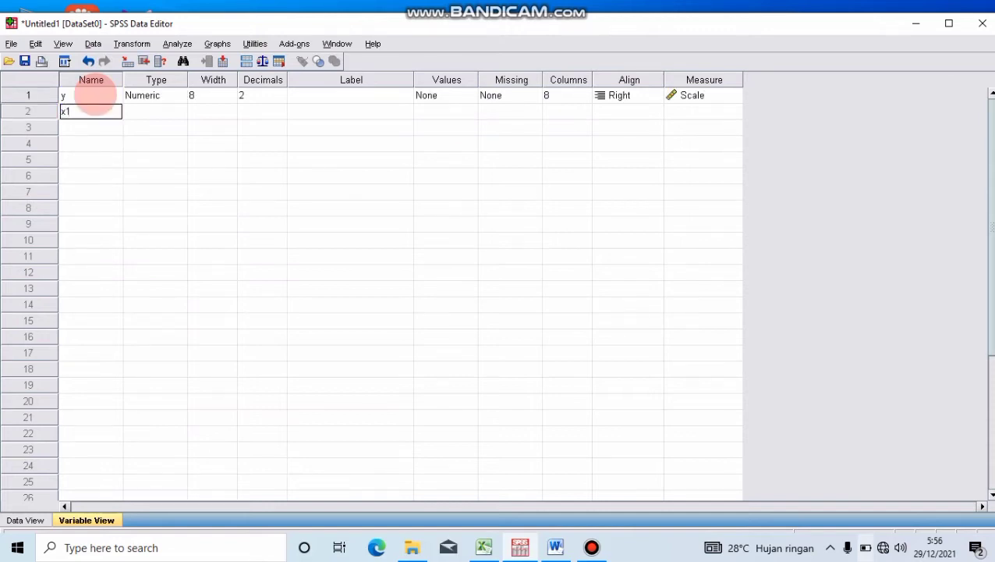
key(Return)
text(x2)
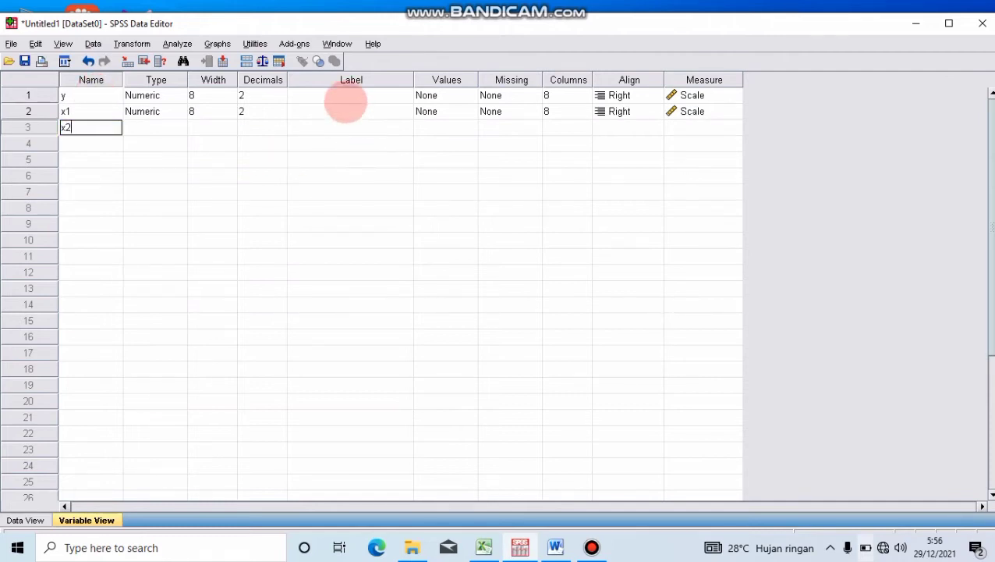
Step: Label variable y as "hasil belajar siswa sd" and variable x1 as "pengaruh media visual"
click(349, 98)
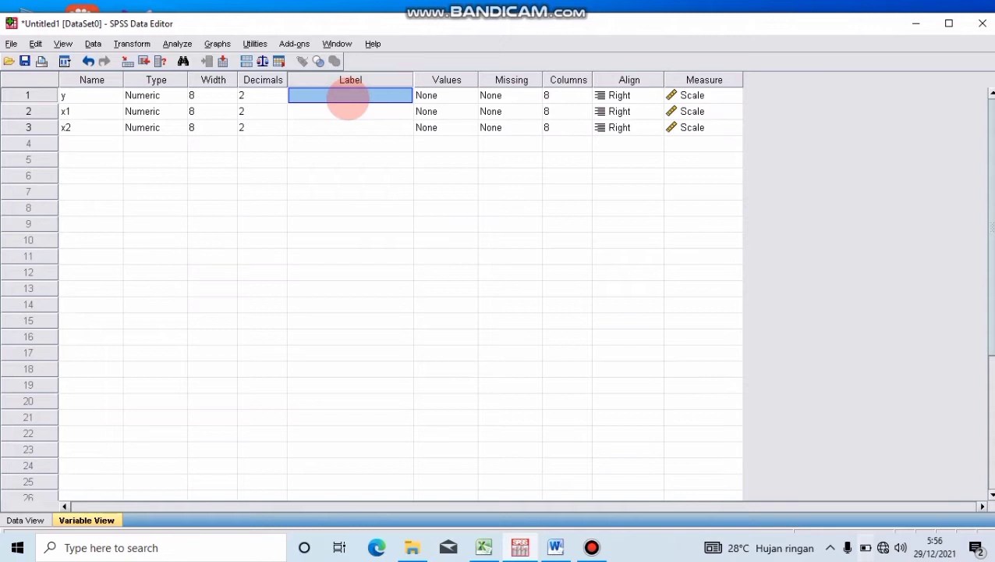
text(hasil belajar siswa sd)
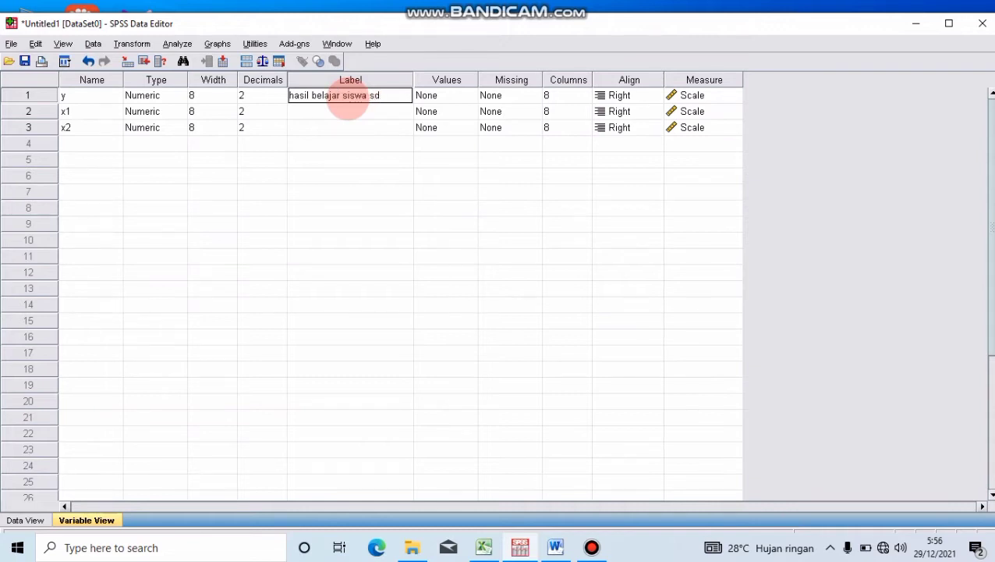
key(Tab)
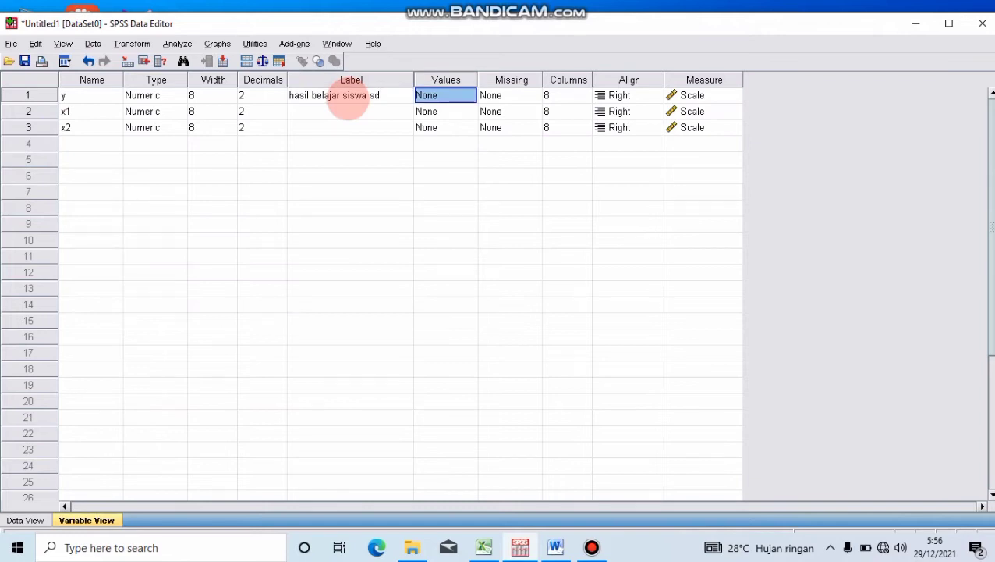
key(Down)
click(349, 108)
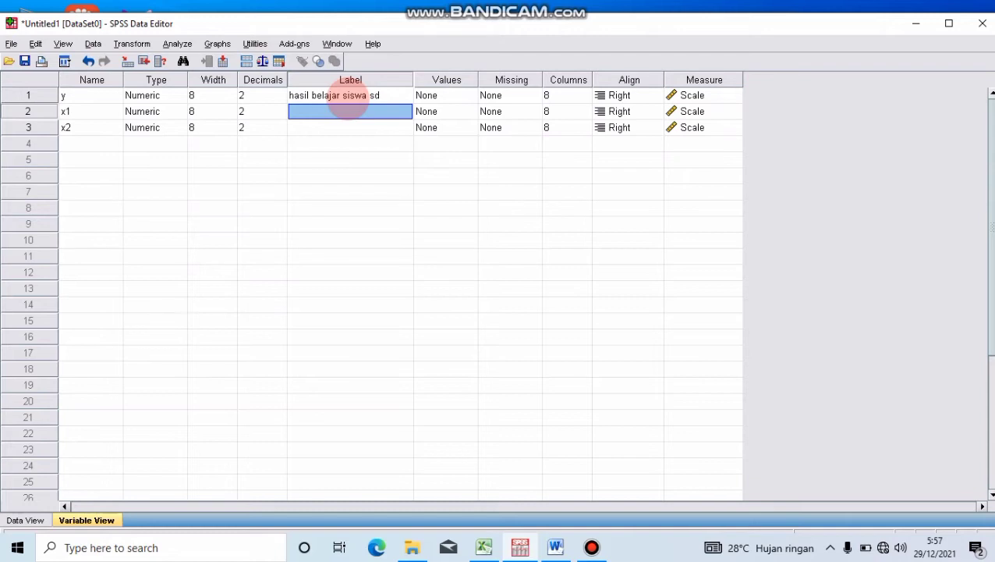
text(pengaruh media )
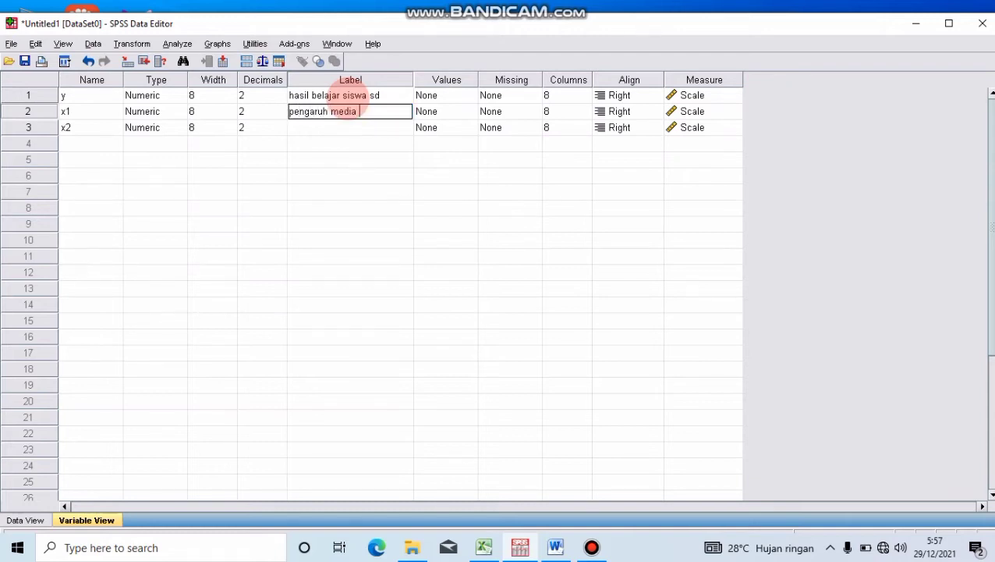
text(visual)
key(Return)
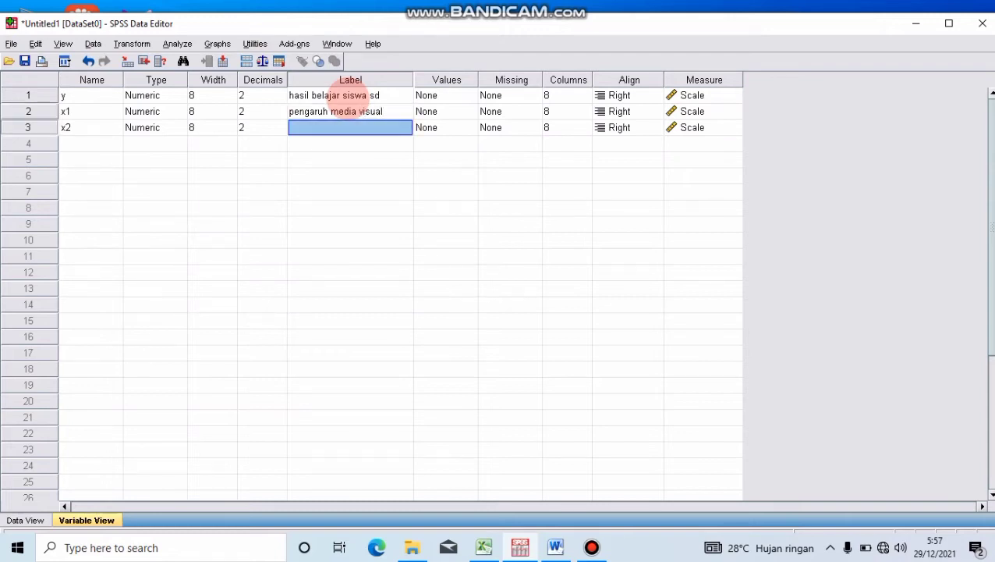
Step: Label variable x2 as "penggunaan aplikasi"
text(pengguan)
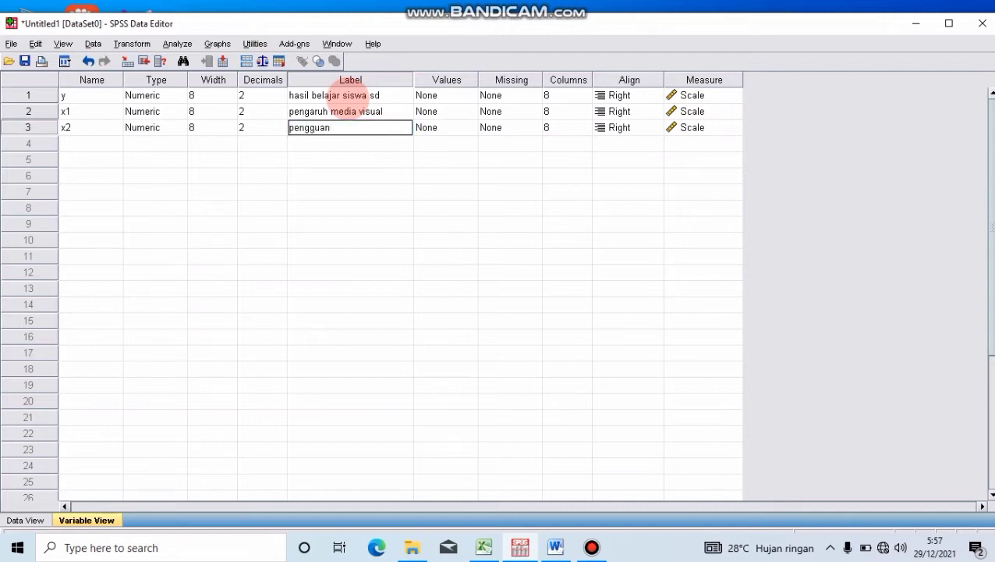
key(BackSpace)
key(BackSpace)
text(naaa)
key(BackSpace)
text(n aplikasi)
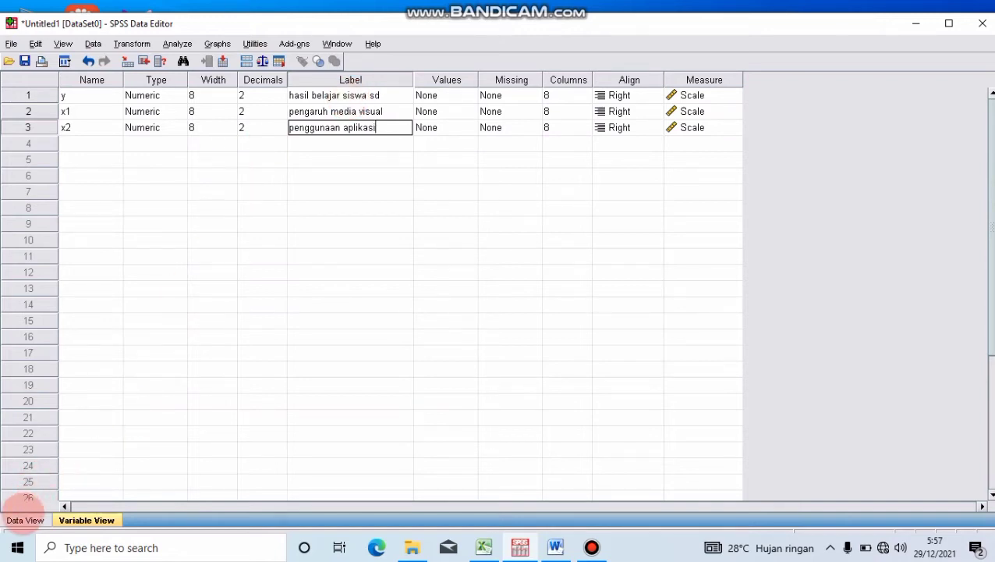
Step: Paste the three data columns copied from the Excel sheet into y, x1 and x2, starting at the first case
click(24, 520)
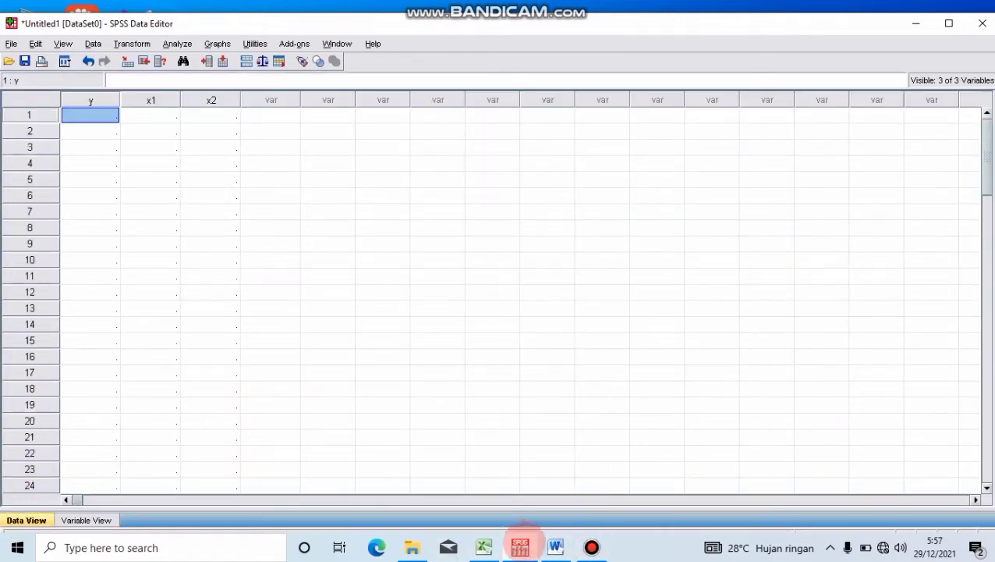
click(483, 546)
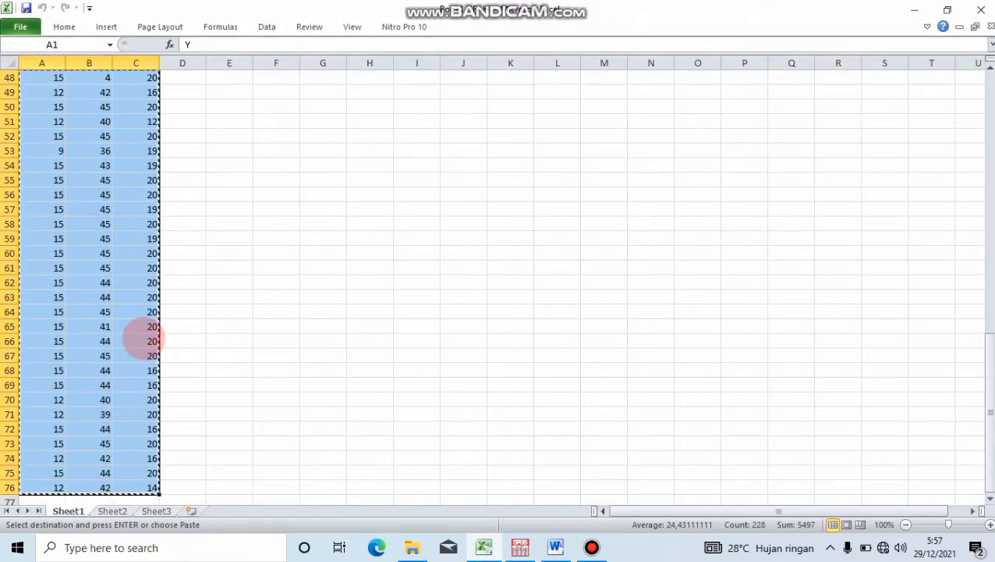
click(520, 546)
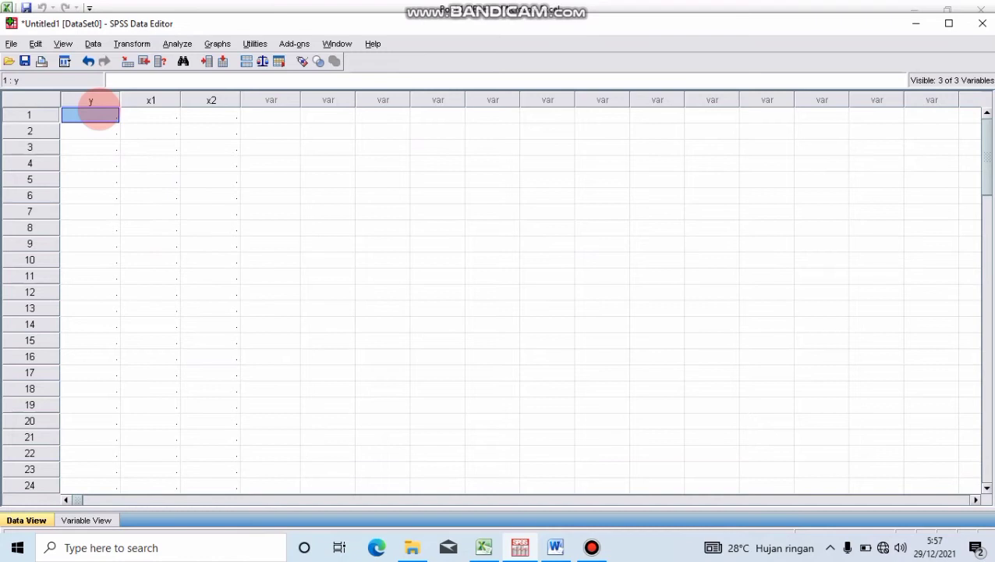
key(ctrl+v)
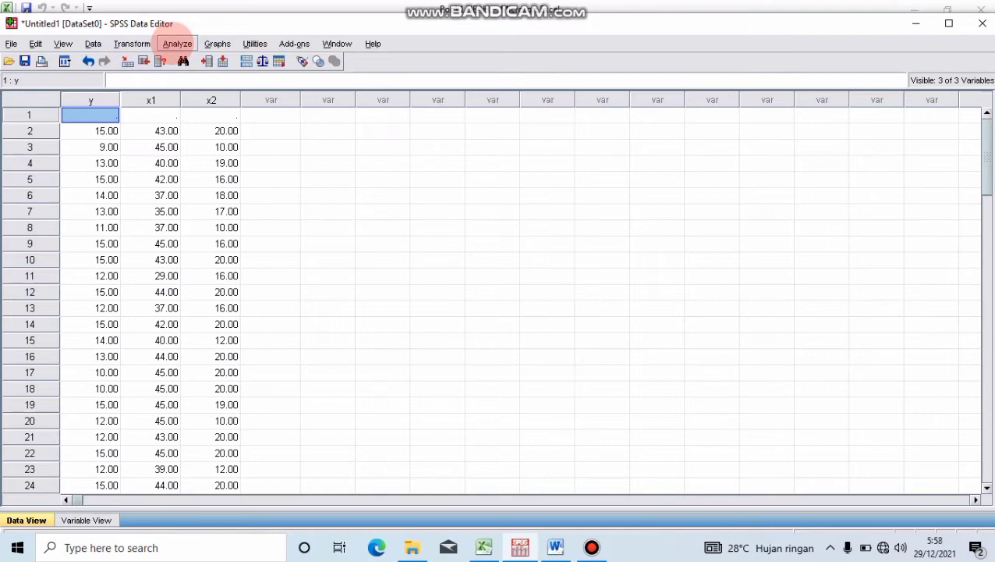
Step: Set up a linear regression with hasil belajar siswa sd as dependent and pengaruh media visual and penggunaan aplikasi as independent variables
click(178, 39)
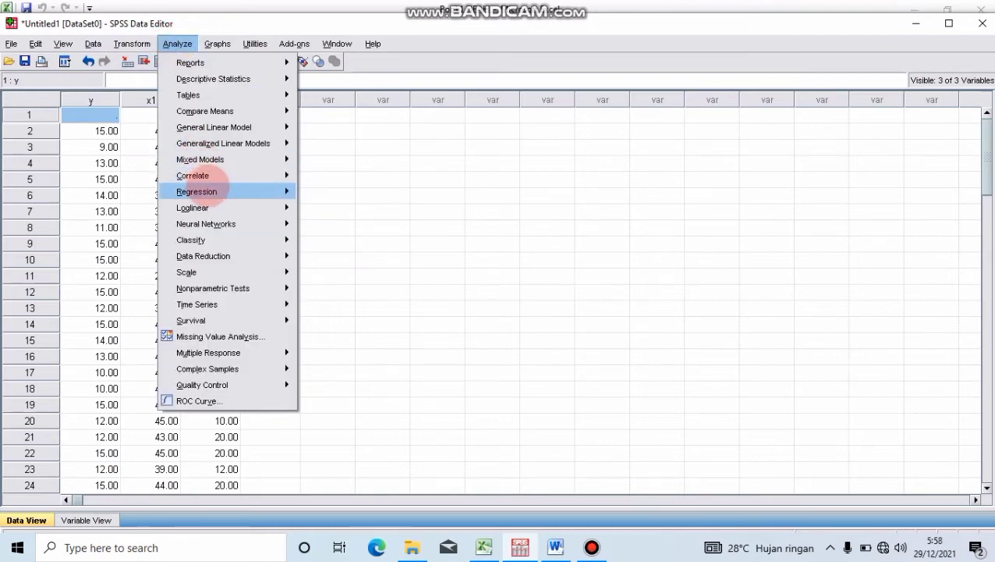
mouse_move(208, 191)
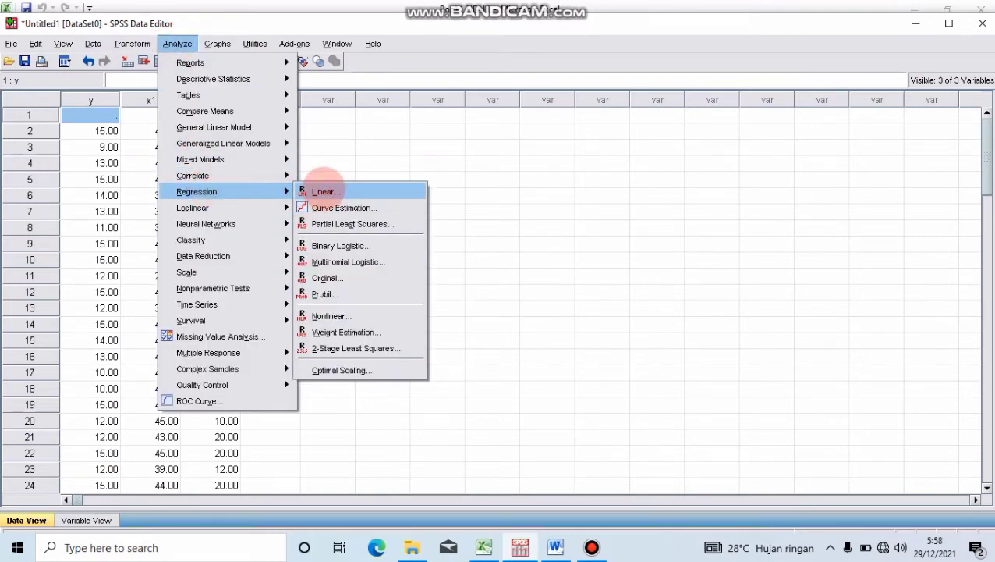
click(322, 192)
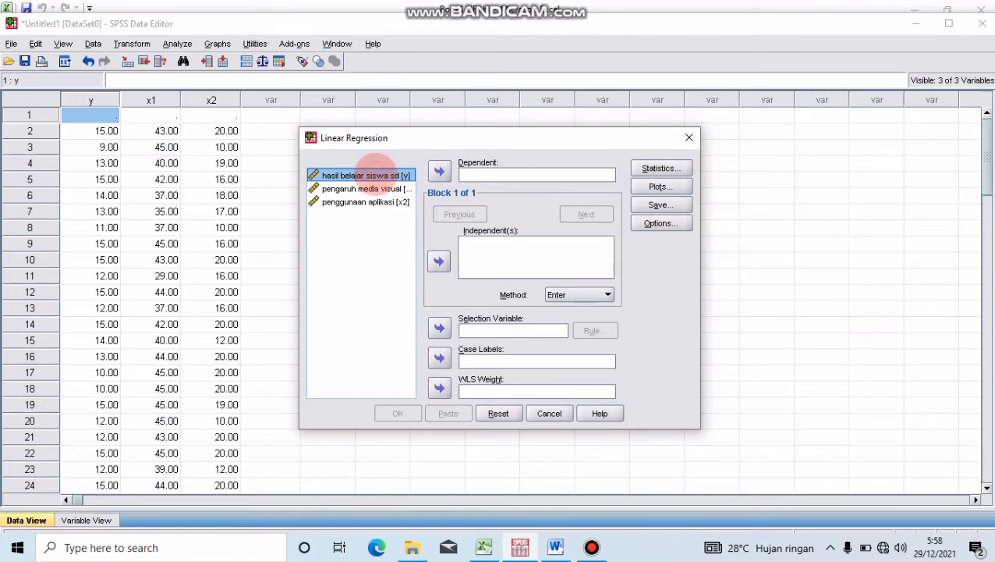
click(440, 169)
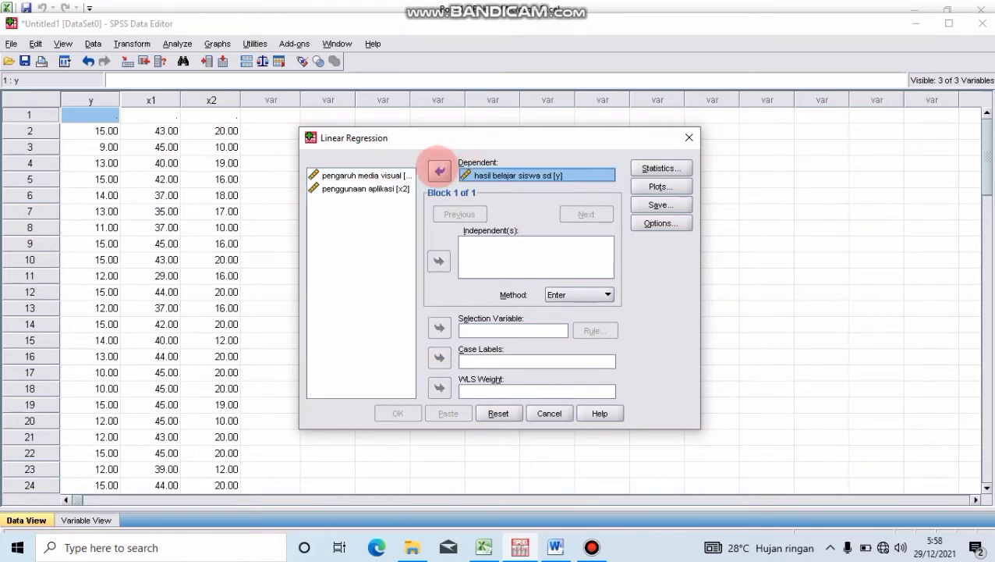
click(368, 173)
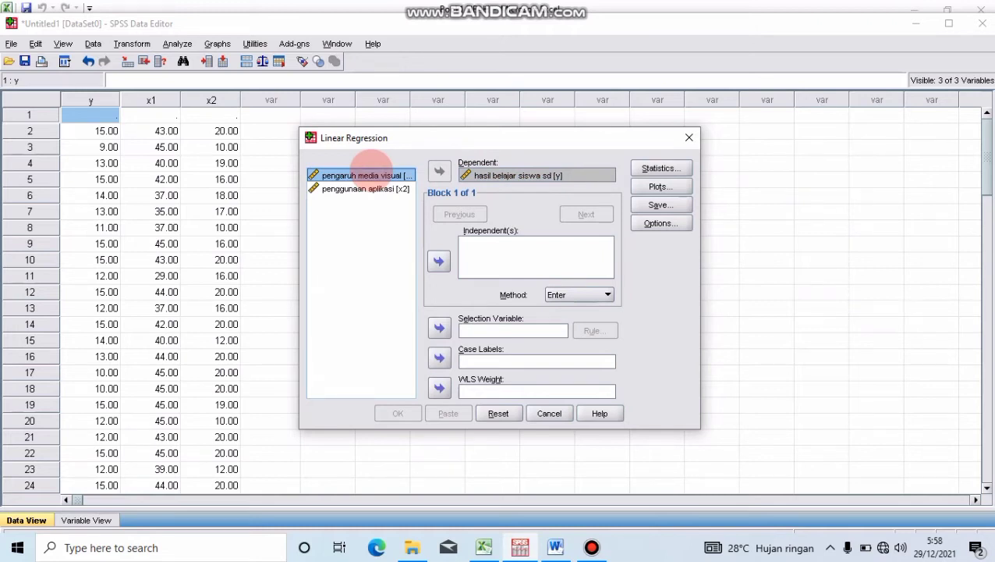
key(shift+Down)
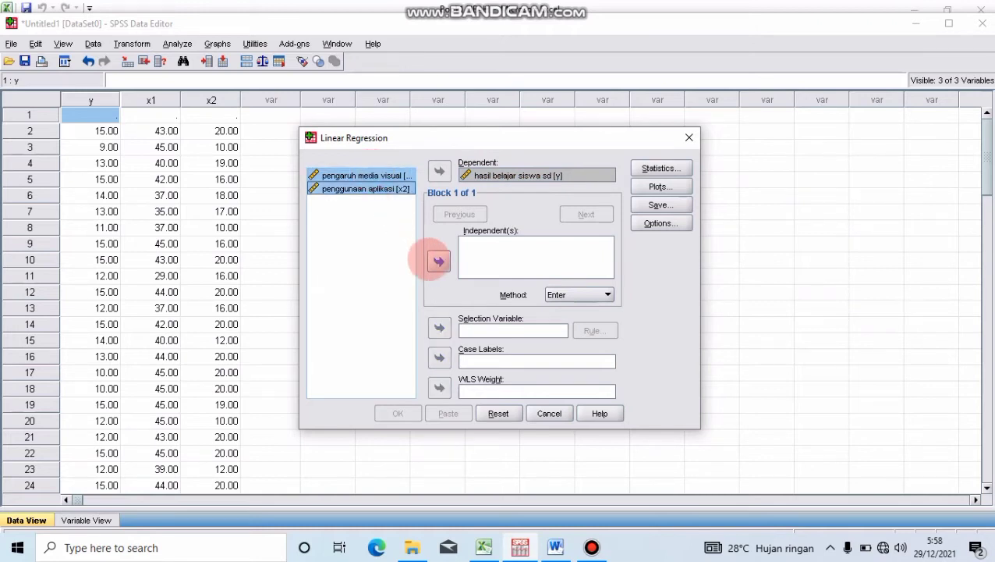
click(438, 261)
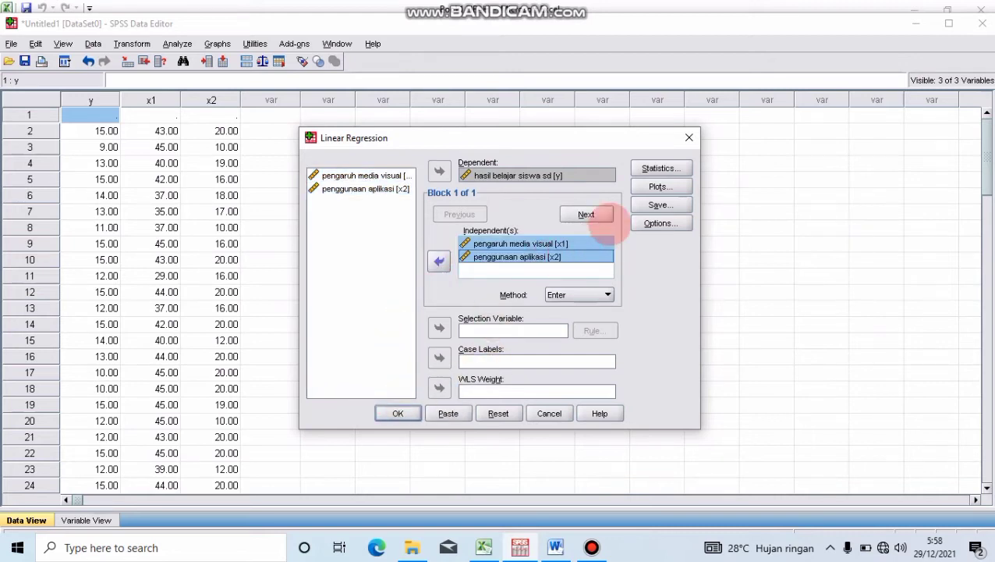
Step: Include estimates, model fit and collinearity diagnostics, and plot *SRESID against *ZPRED with a histogram and normal probability plot
click(661, 167)
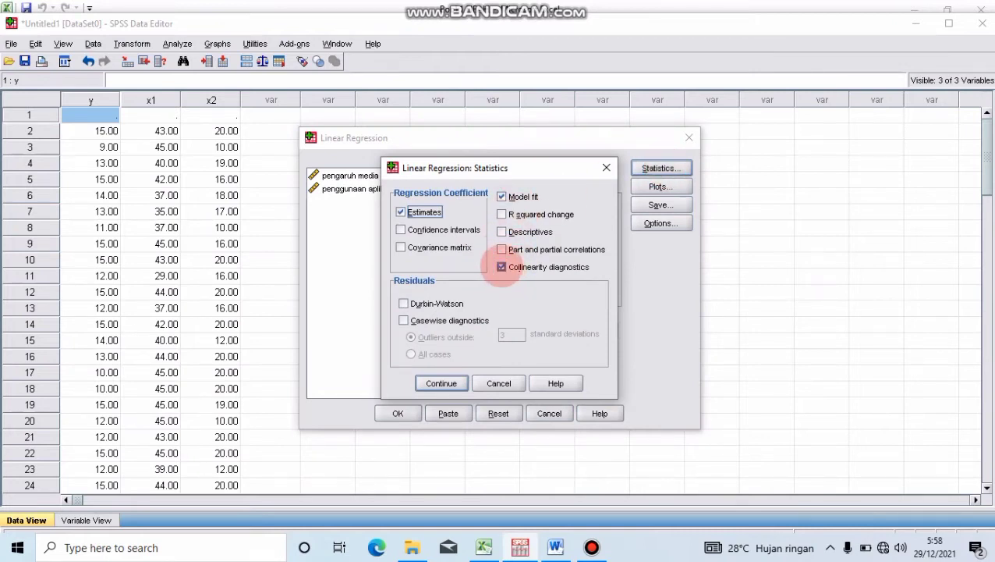
click(441, 382)
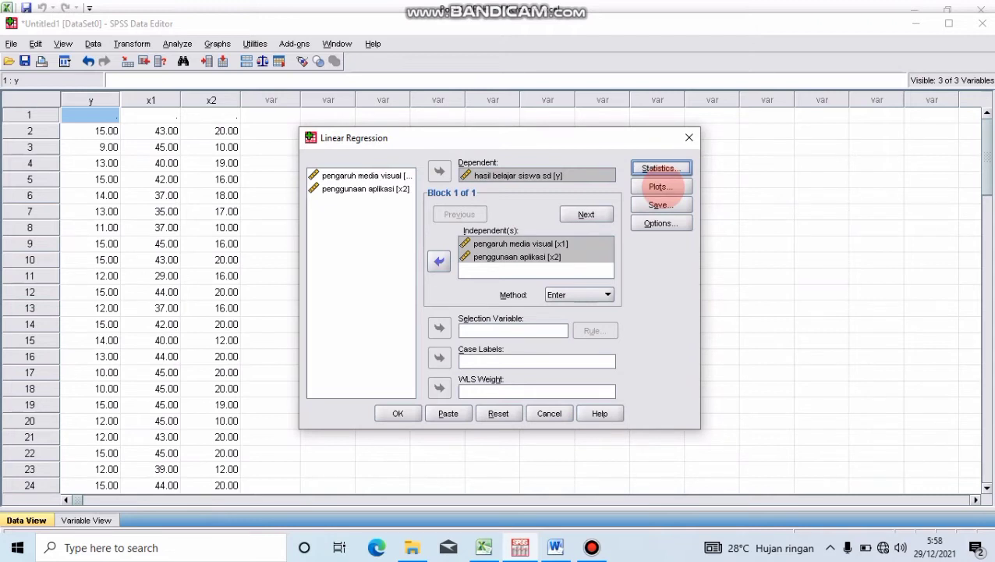
click(659, 187)
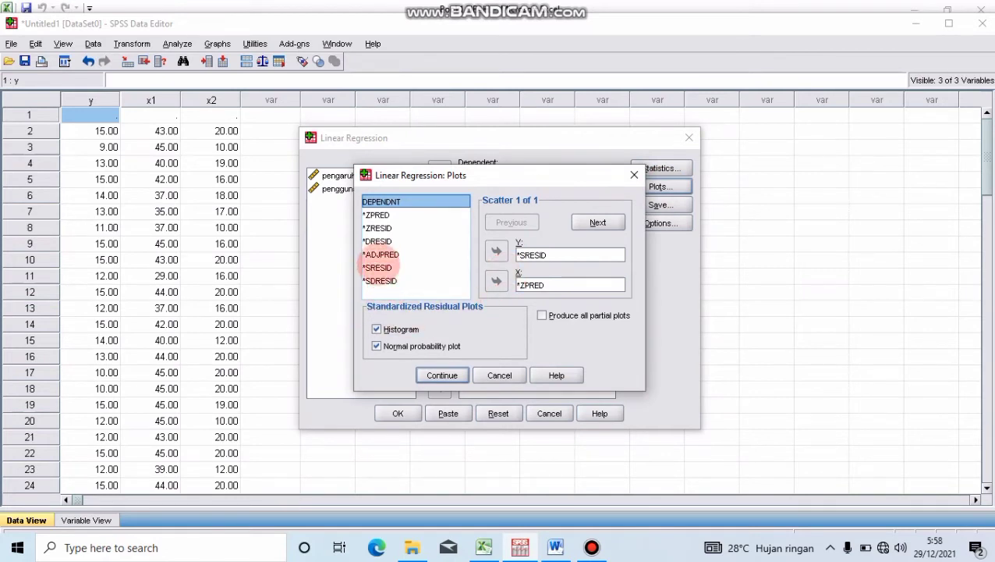
click(534, 255)
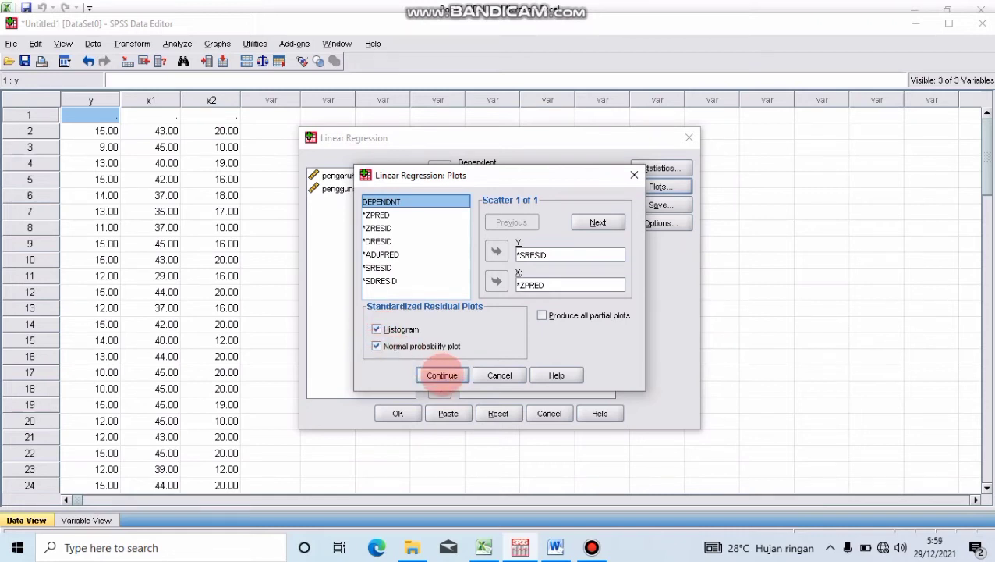
click(441, 375)
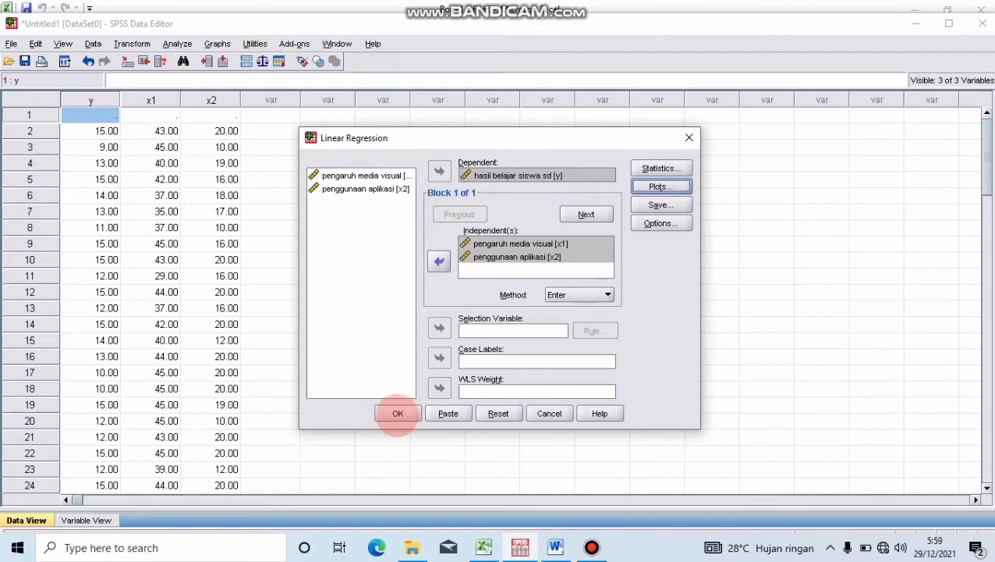
Step: Save the unstandardized residuals as a regression option and run the linear regression
click(660, 204)
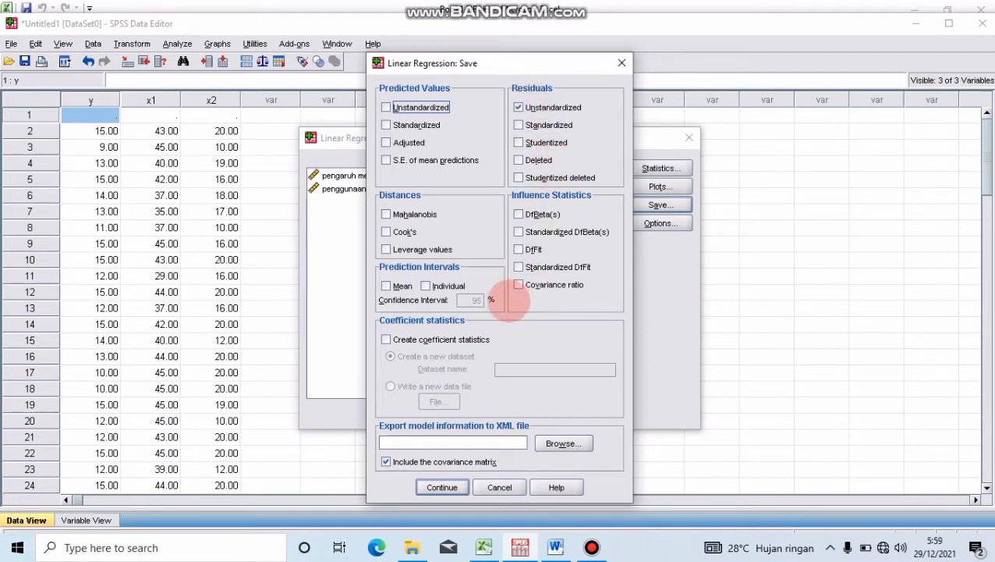
click(442, 487)
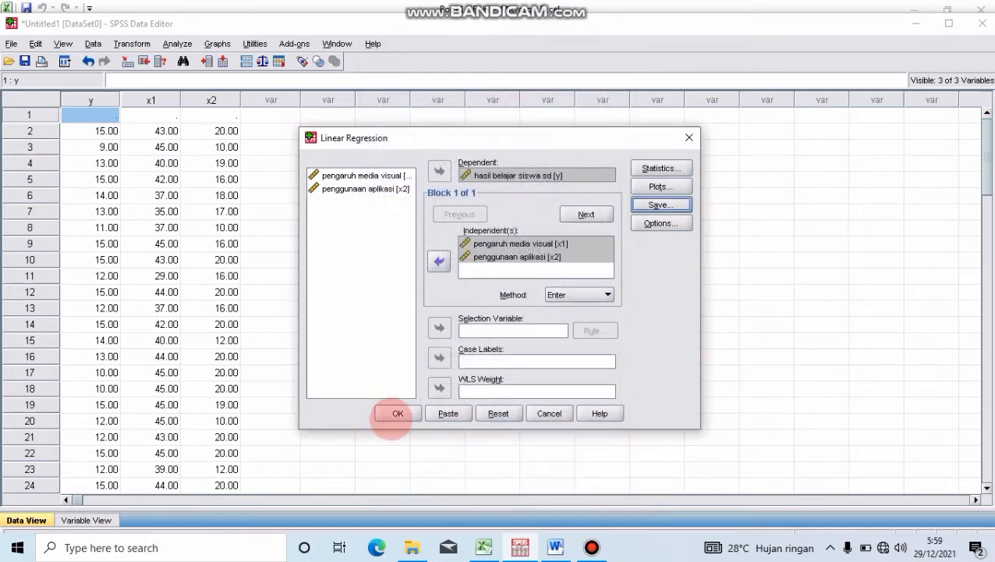
click(393, 415)
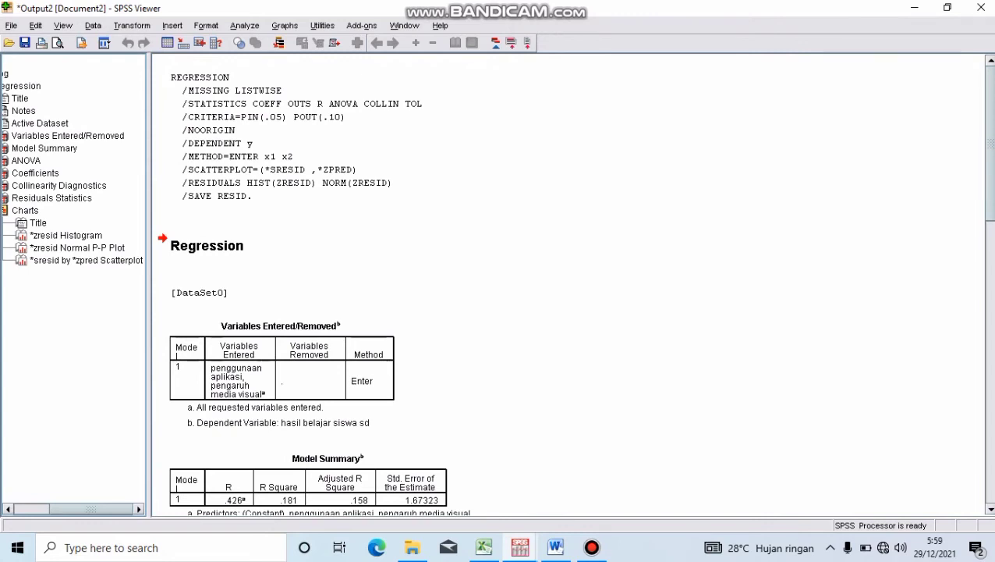
Step: Examine the regression output down to the histogram of the standardized residuals
drag(987, 172, 961, 361)
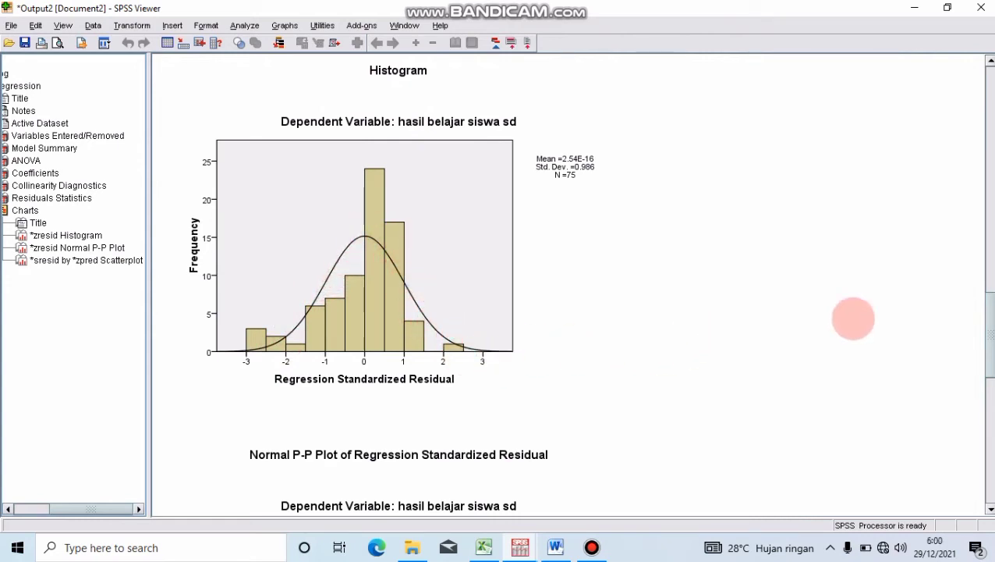
mouse_move(986, 315)
mouse_down()
mouse_move(985, 356)
mouse_move(973, 313)
mouse_up()
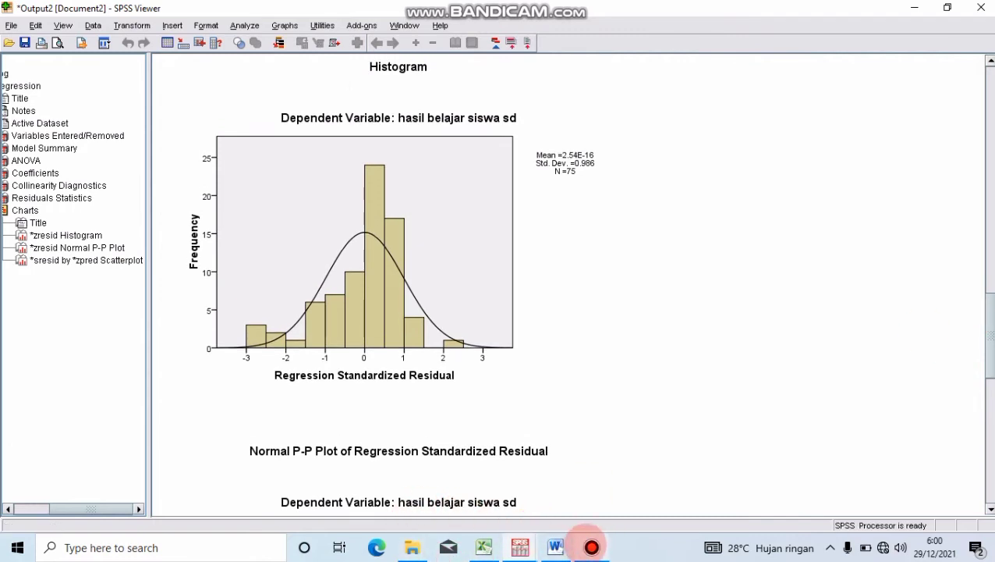
mouse_move(592, 547)
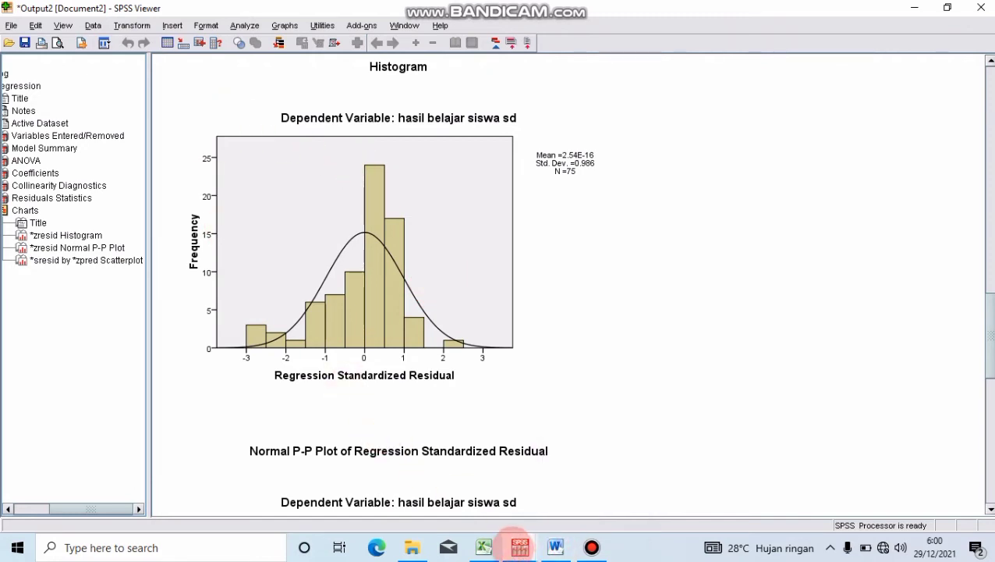
Step: Run a one-sample Kolmogorov-Smirnov test on the unstandardized residuals from the Data Editor, using the normal test distribution
click(520, 546)
click(485, 500)
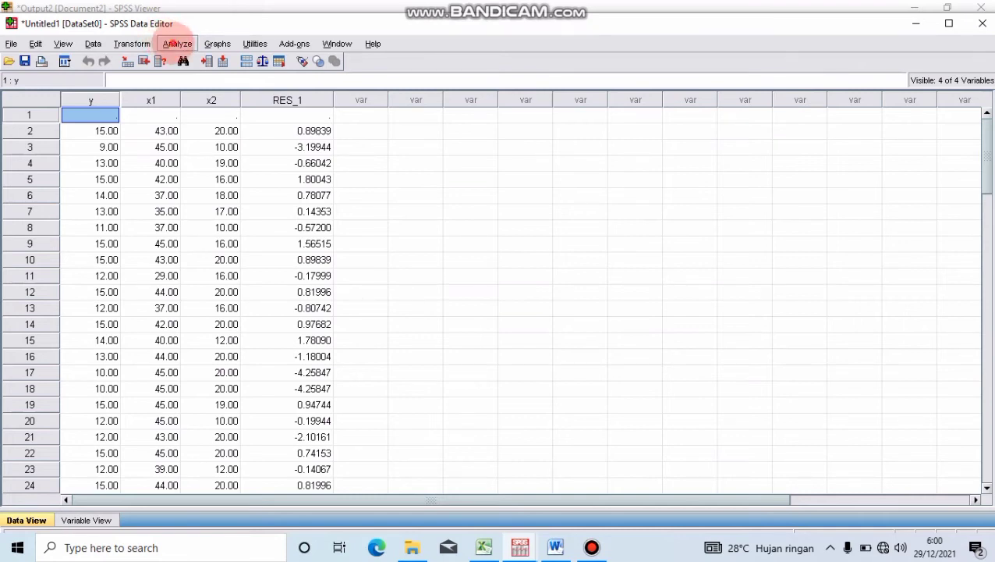
click(177, 44)
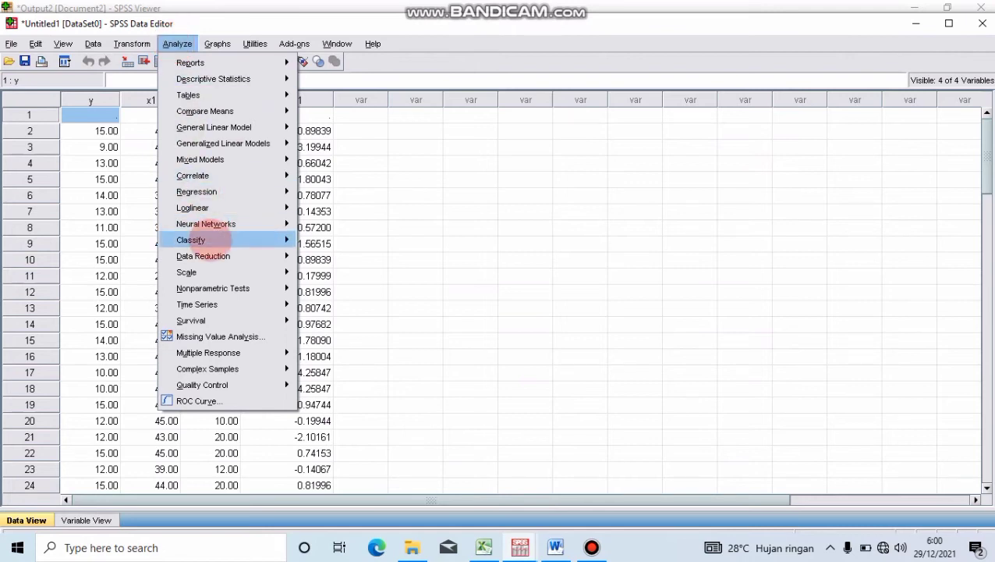
mouse_move(229, 290)
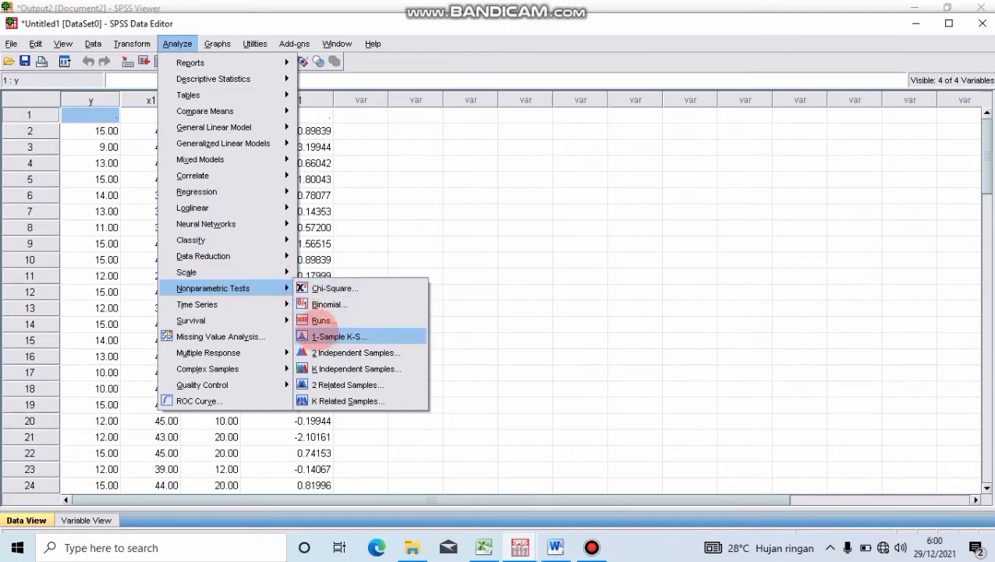
click(322, 337)
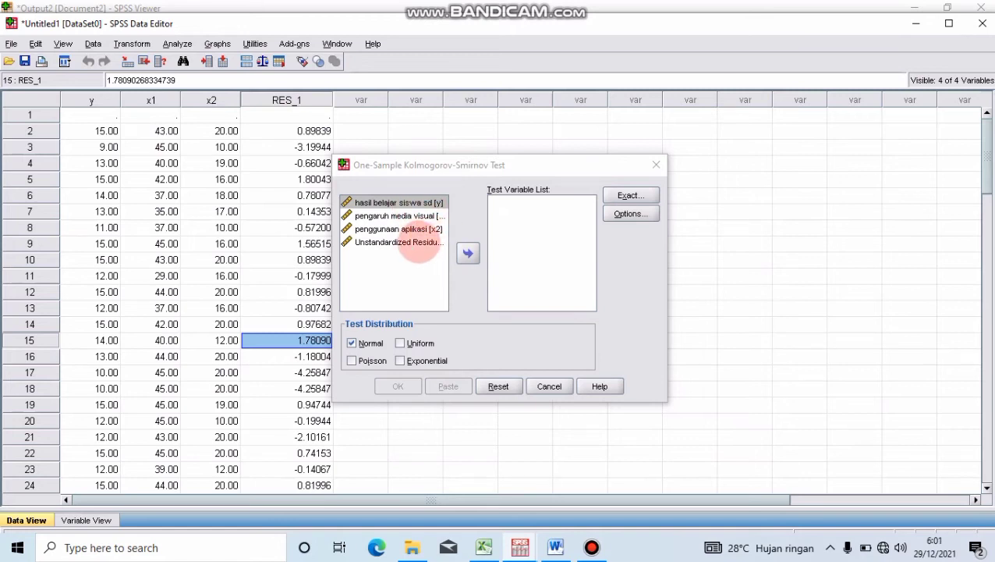
click(413, 243)
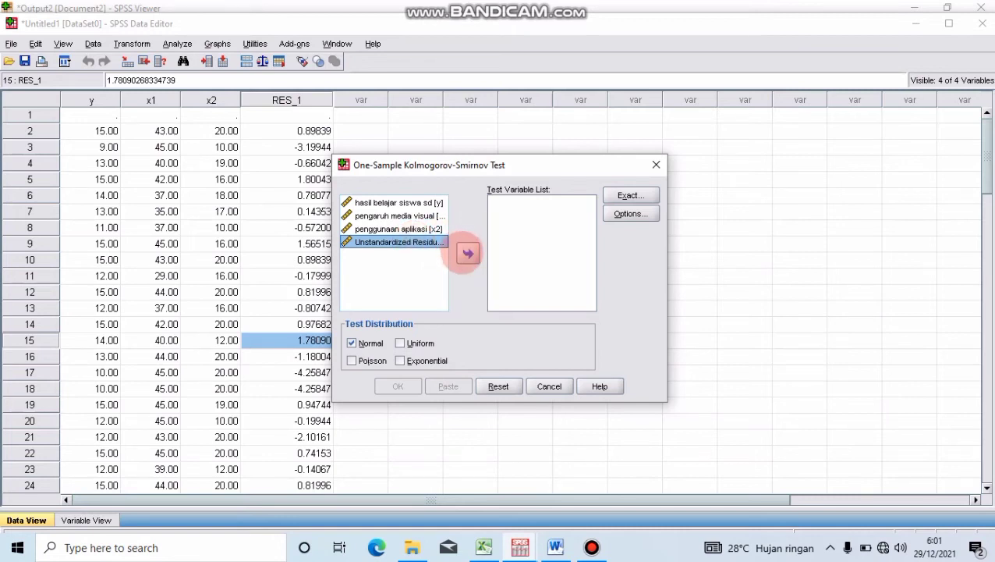
click(468, 252)
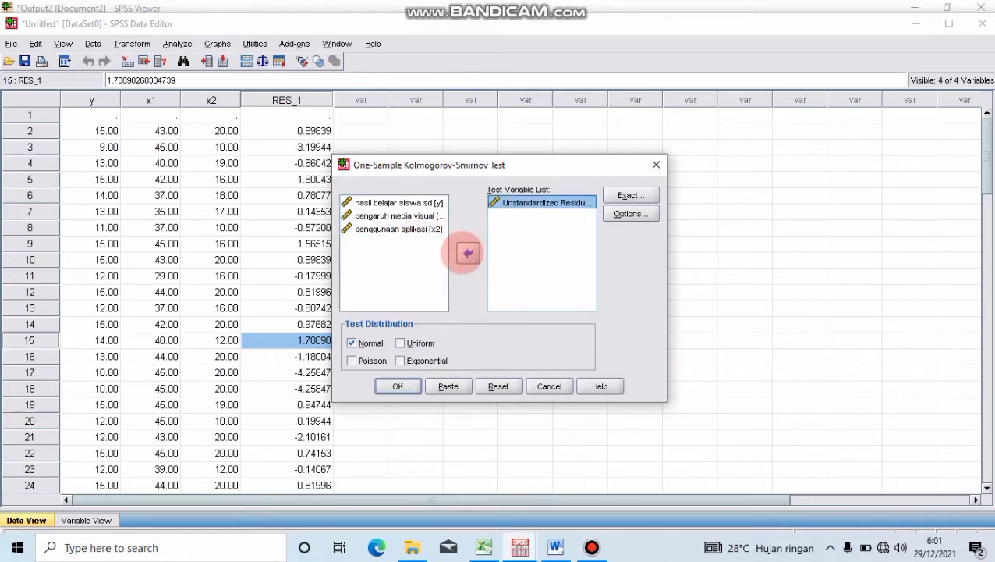
click(398, 386)
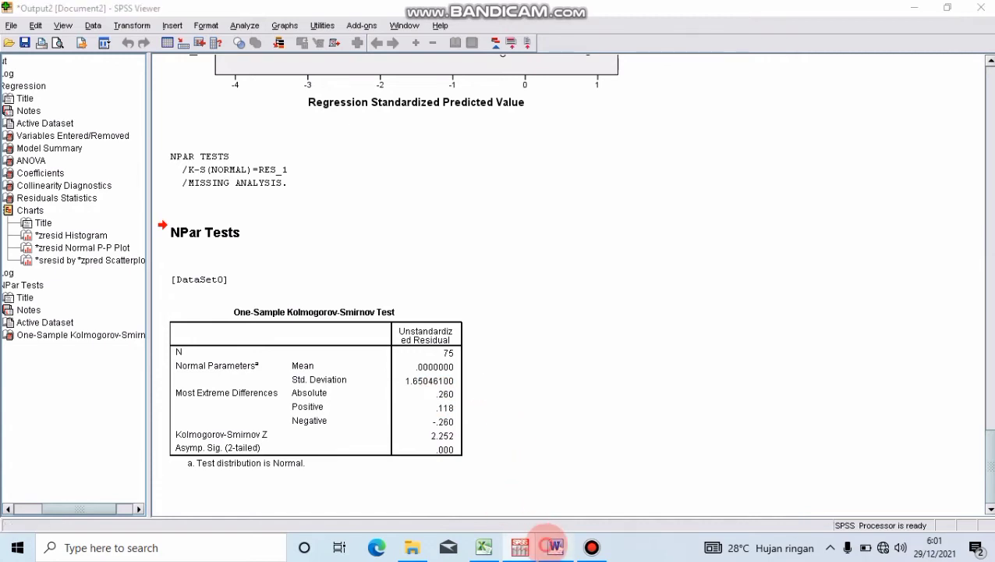
Step: Review the regression output's Model Summary, ANOVA and Coefficients tables, including the Tolerance and VIF collinearity statistics
click(554, 546)
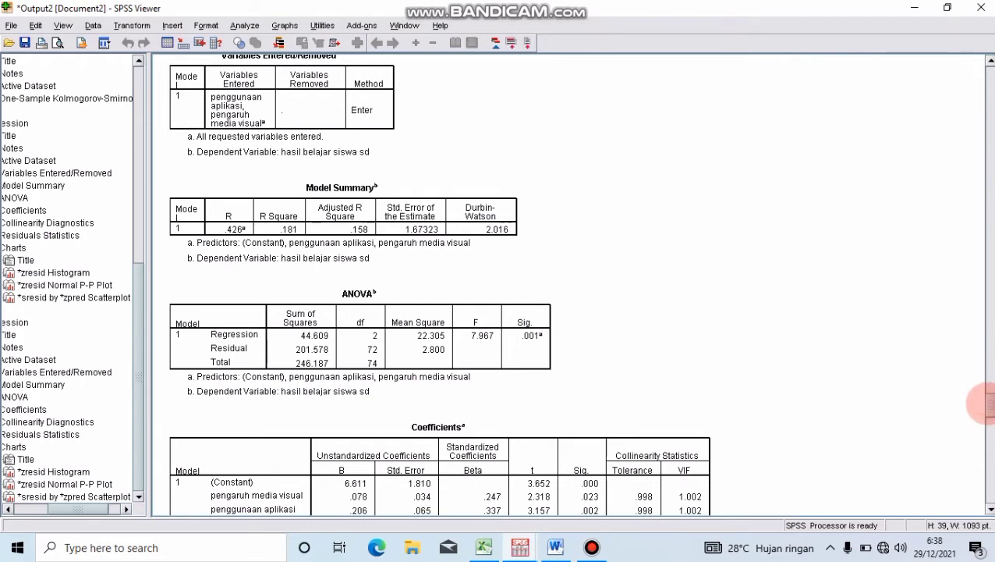
scroll(981, 404, down, 2)
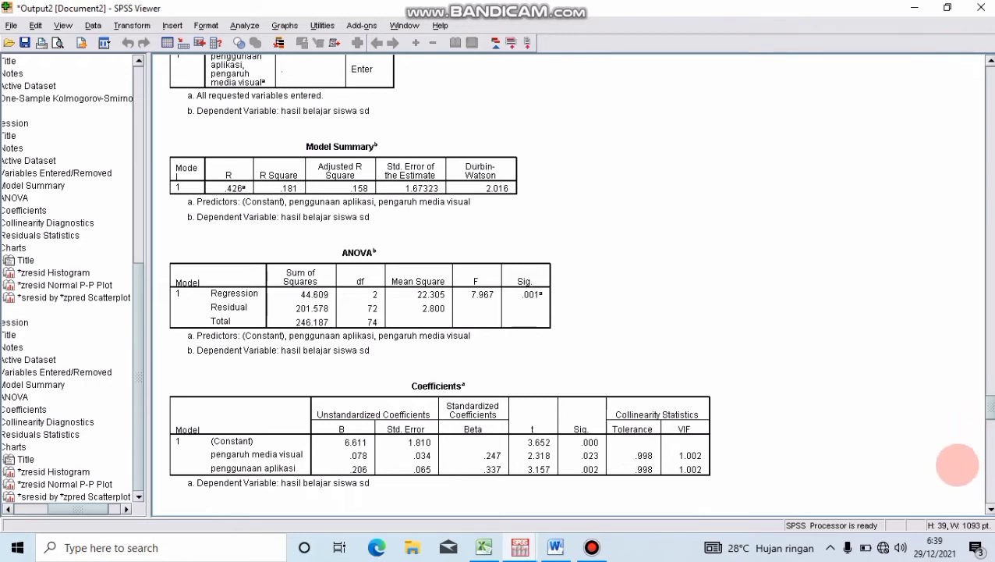
mouse_move(556, 546)
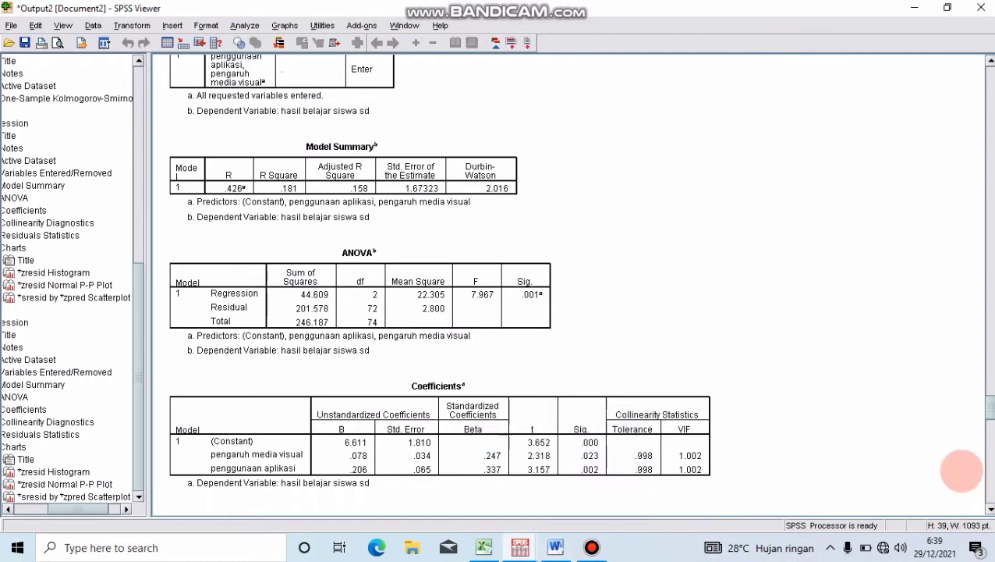
drag(988, 407, 985, 479)
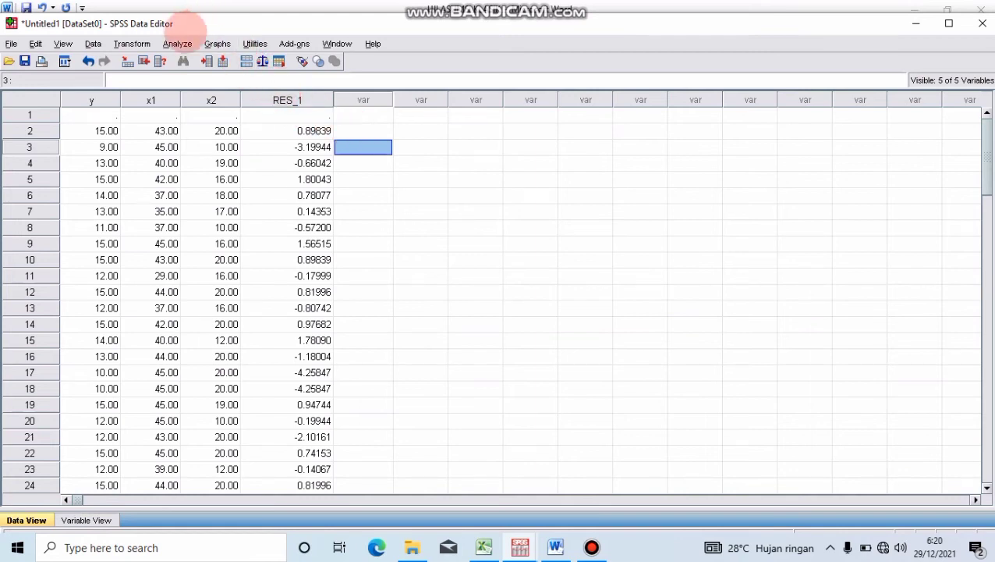
Step: Run the linear regression of hasil belajar siswa sd on pengaruh media visual and penggunaan aplikasi with the Durbin-Watson residual statistic included
click(178, 43)
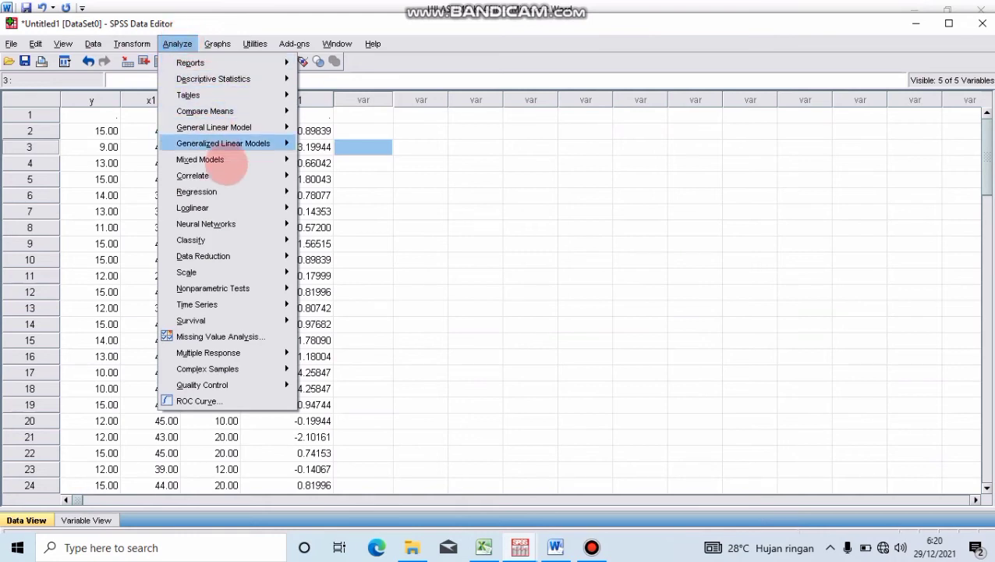
mouse_move(258, 175)
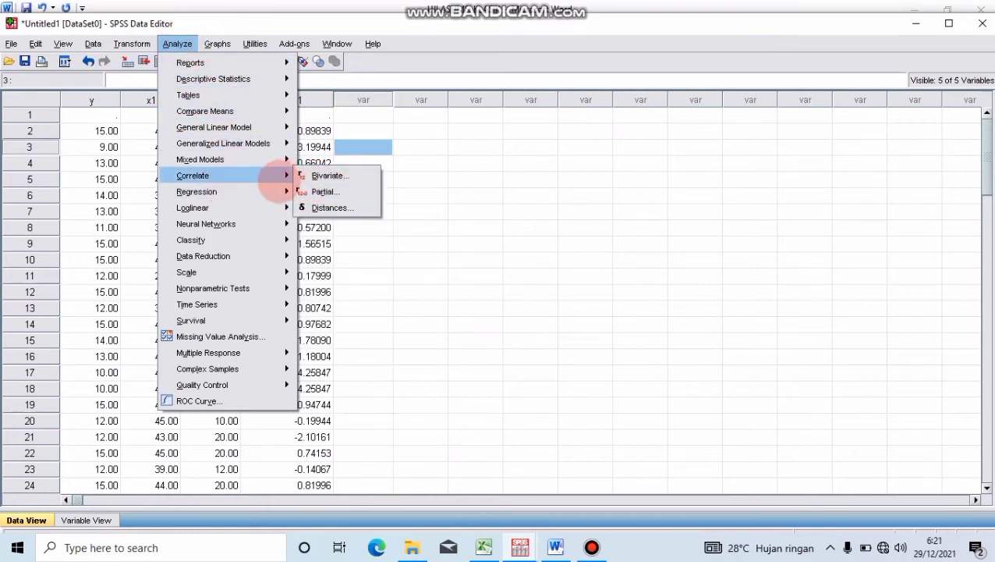
click(311, 192)
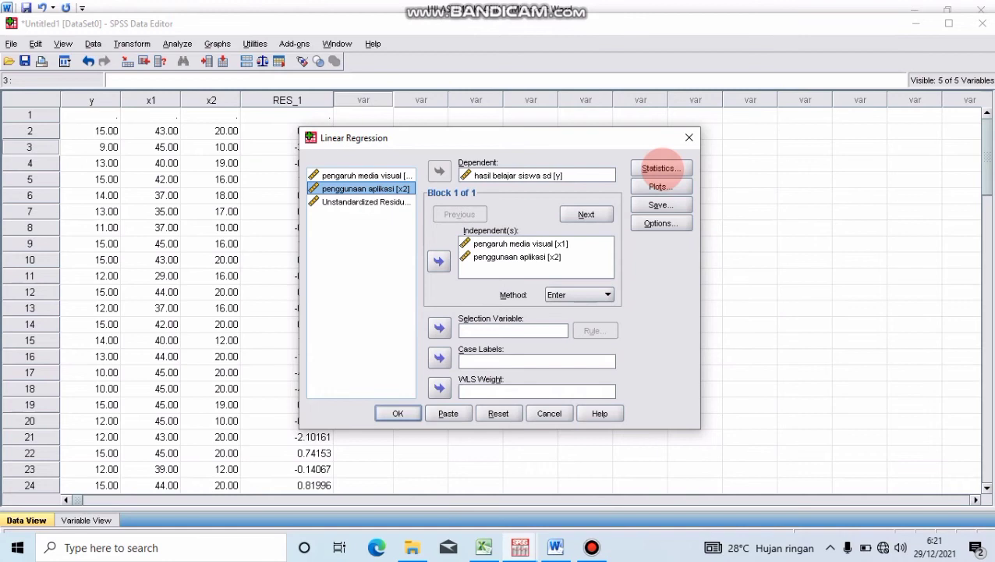
click(661, 168)
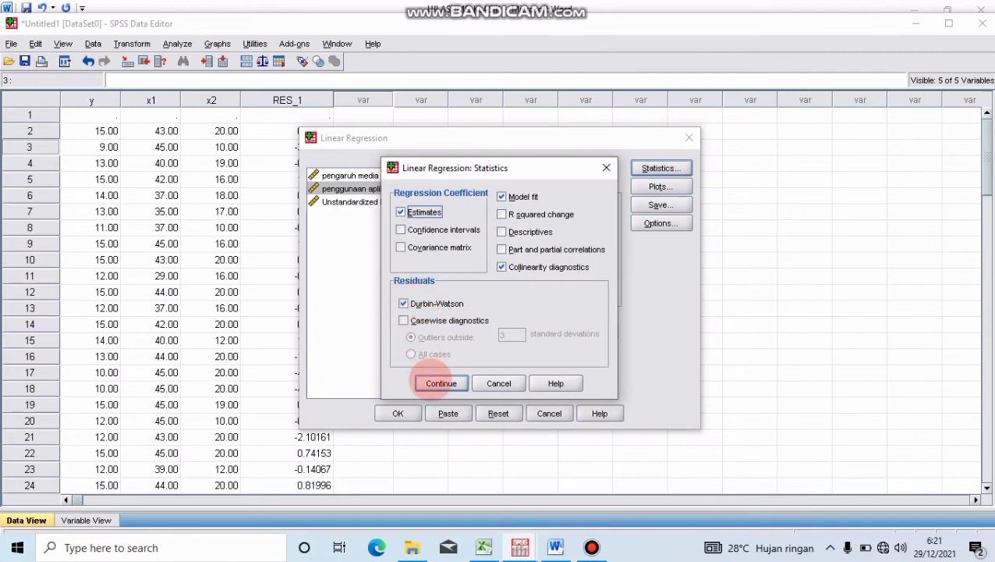
click(440, 383)
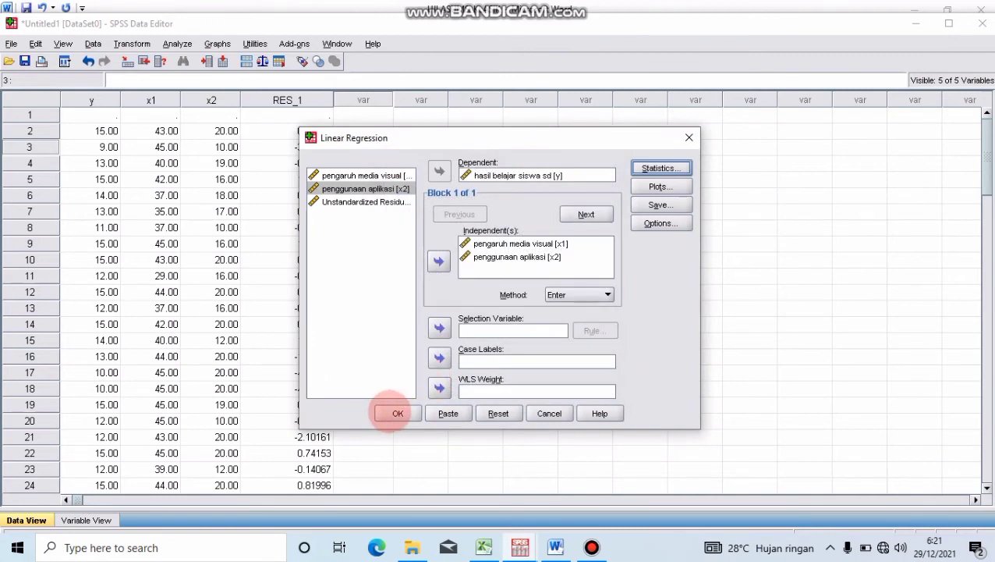
click(389, 413)
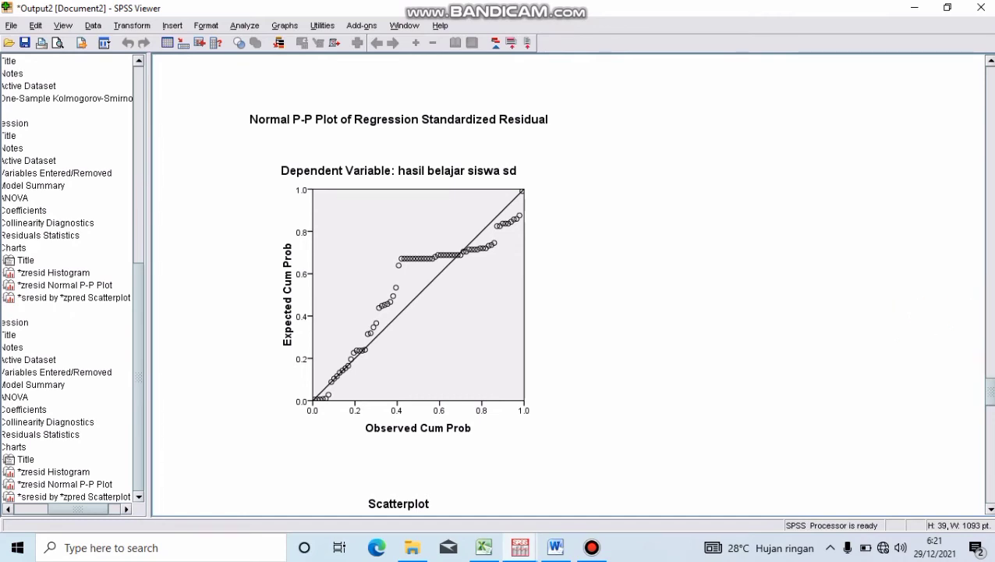
Step: Examine the new regression output's scatterplot and the Durbin-Watson statistic in the Model Summary table
drag(990, 394, 990, 493)
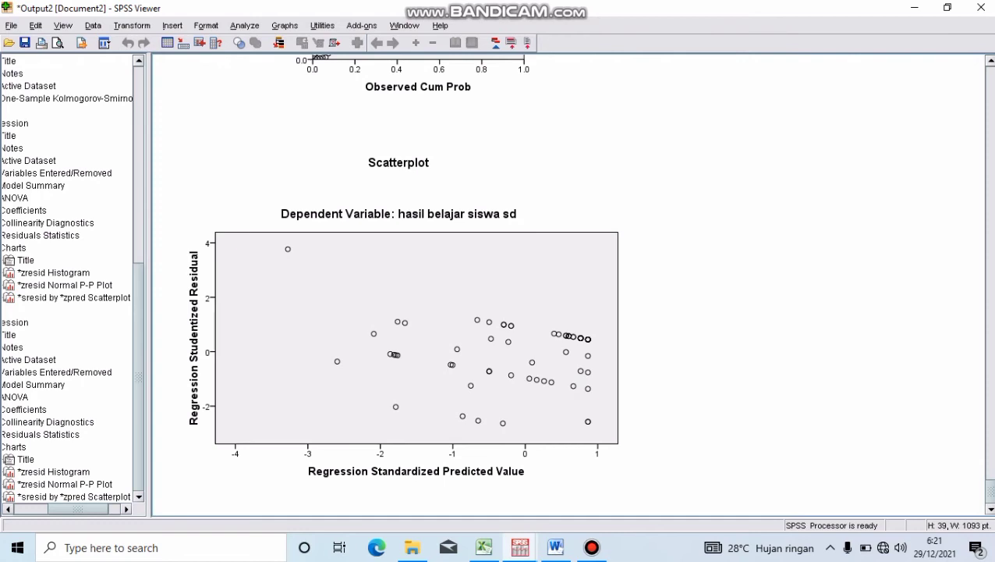
click(988, 493)
drag(985, 495, 971, 408)
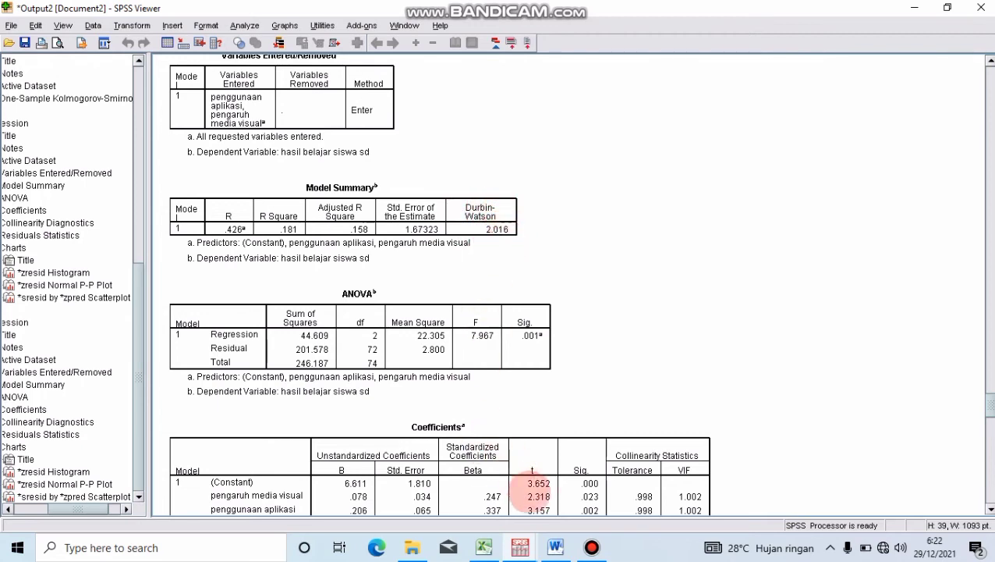
Step: Switch to the Word document and read the Durbin-Watson decision rules, the dl and du calculations and the autocorrelation conclusion
click(555, 546)
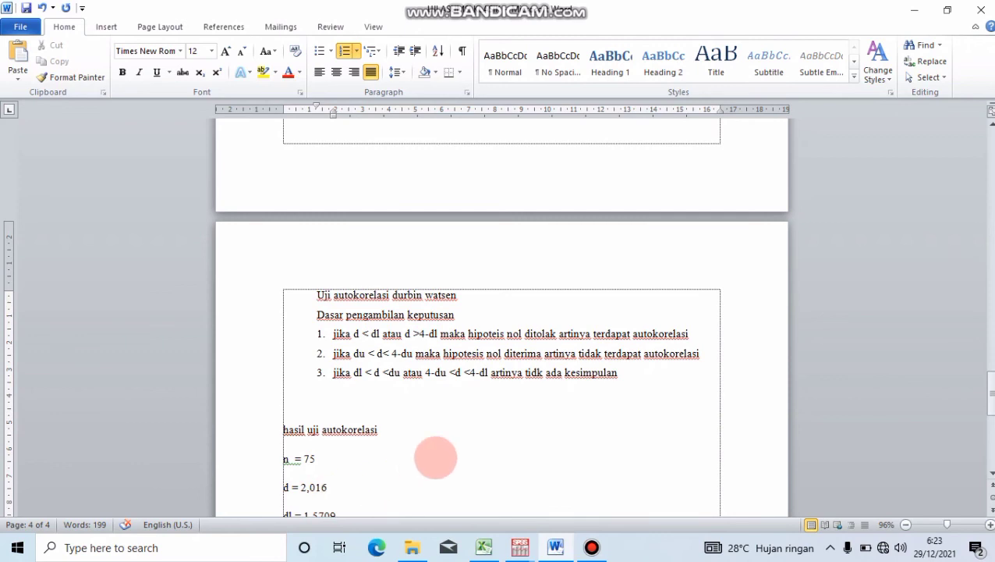
drag(988, 383, 987, 392)
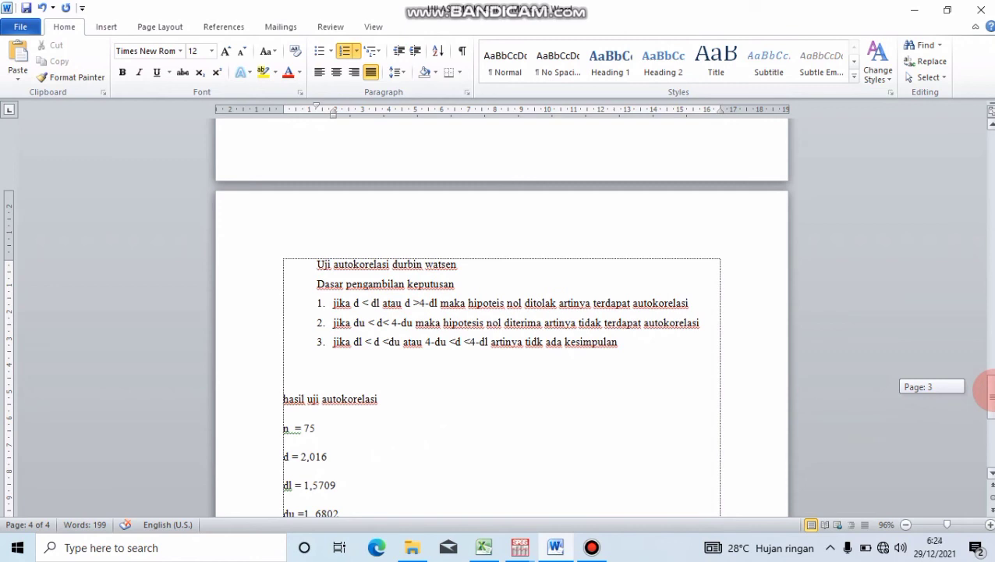
drag(988, 394, 989, 396)
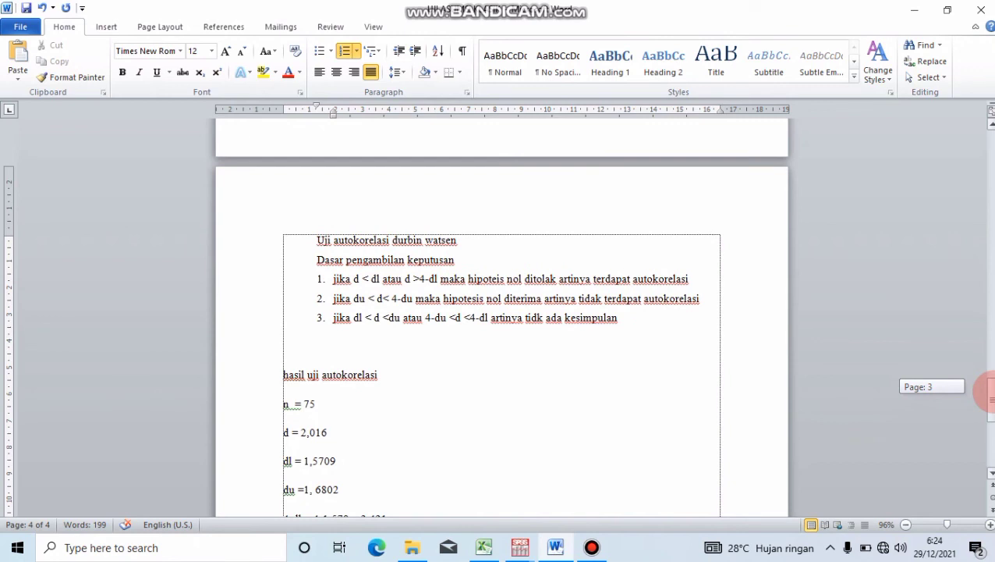
drag(989, 394, 988, 397)
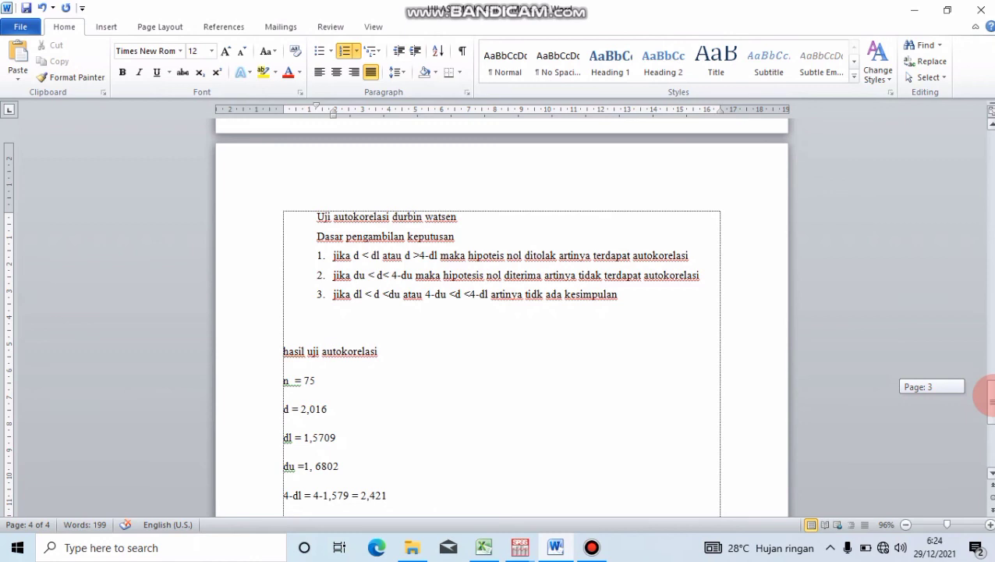
drag(989, 396, 989, 397)
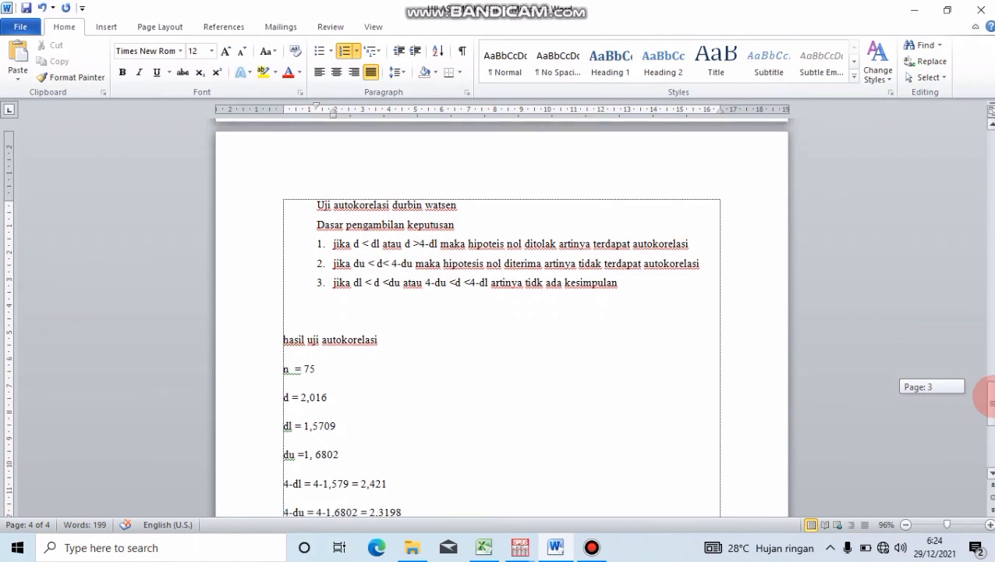
drag(989, 397, 989, 399)
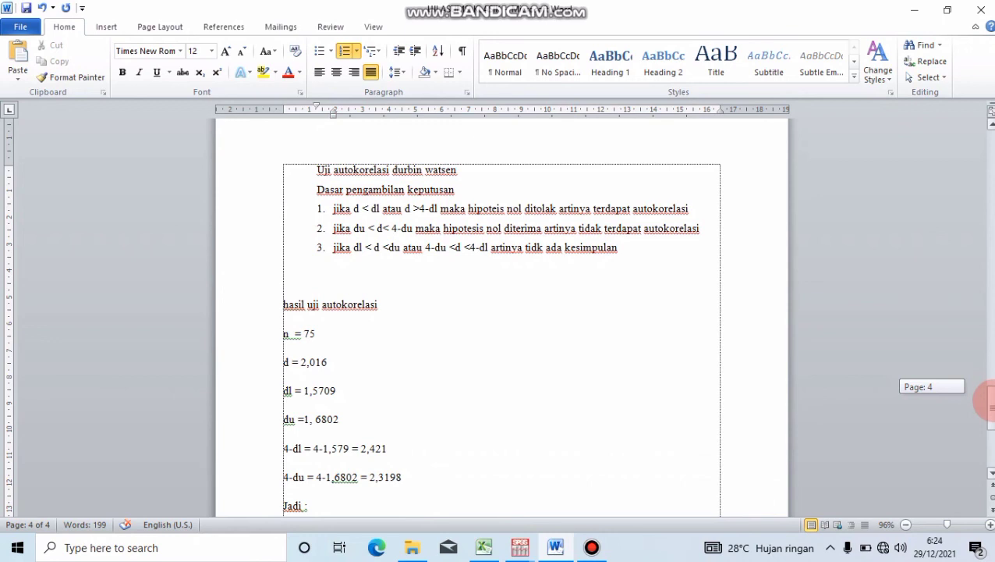
drag(988, 401, 986, 407)
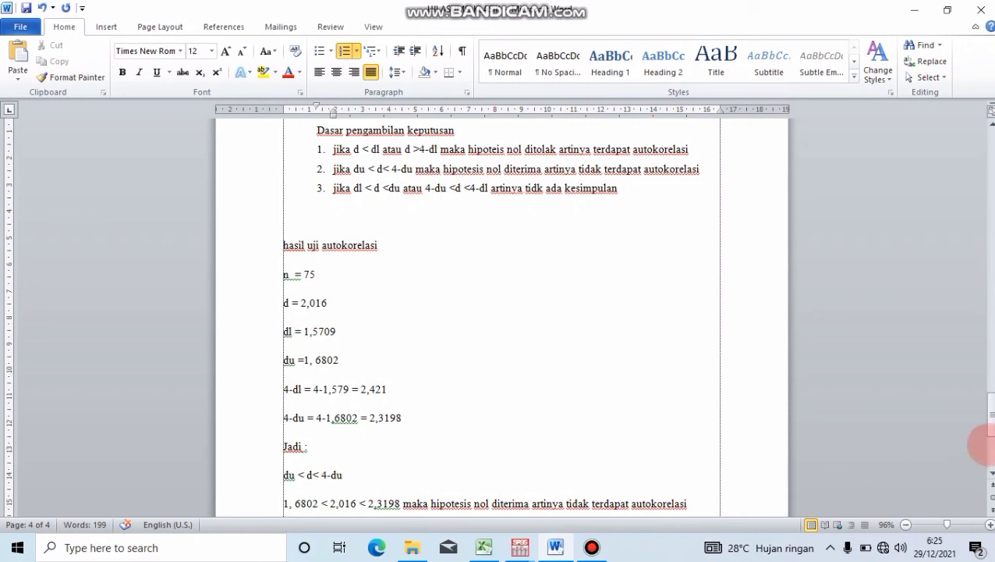
drag(989, 421, 988, 446)
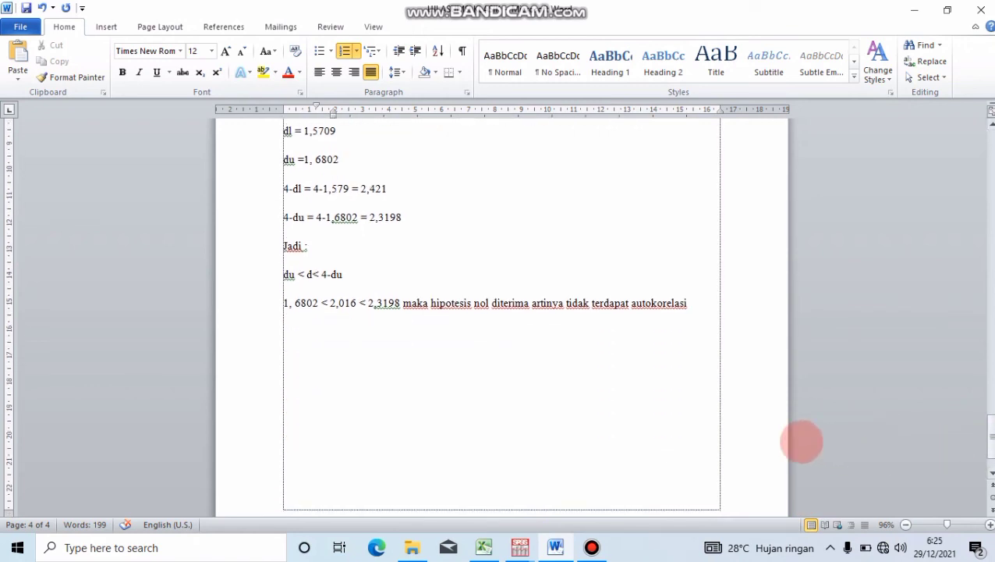